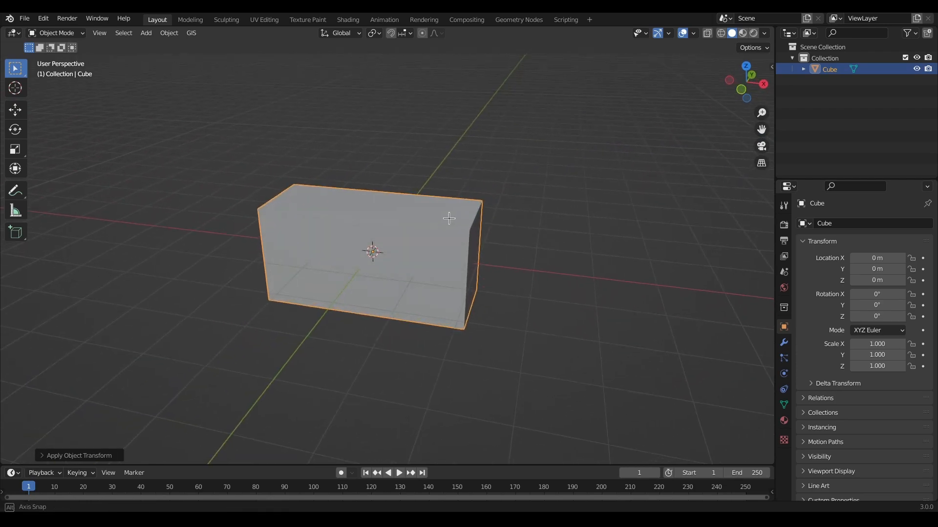
- Switch the stretched cube to the Sculpting workspace and choose the Scrape brush
{"action": "left_click", "coordinate": [227, 21]}
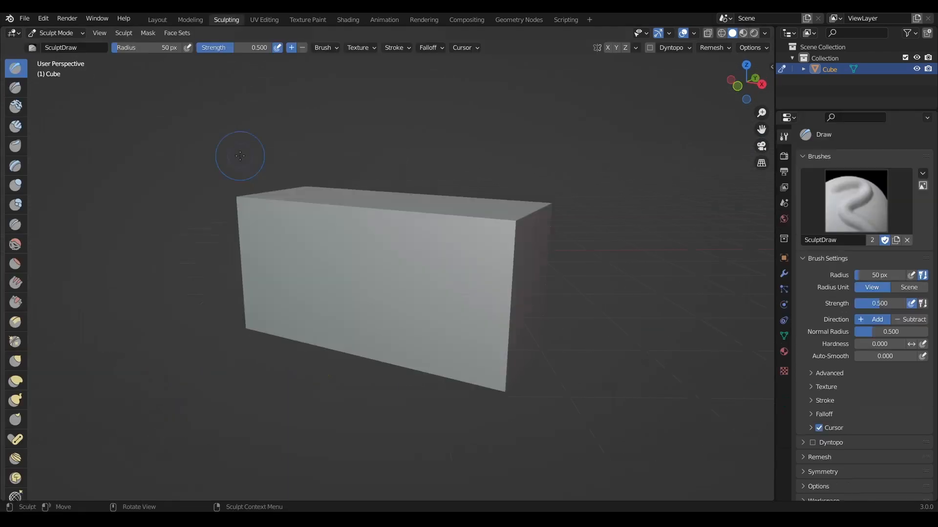
{"action": "left_click", "coordinate": [16, 303]}
{"action": "middle_click_drag", "start_coordinate": [458, 230], "coordinate": [426, 258]}
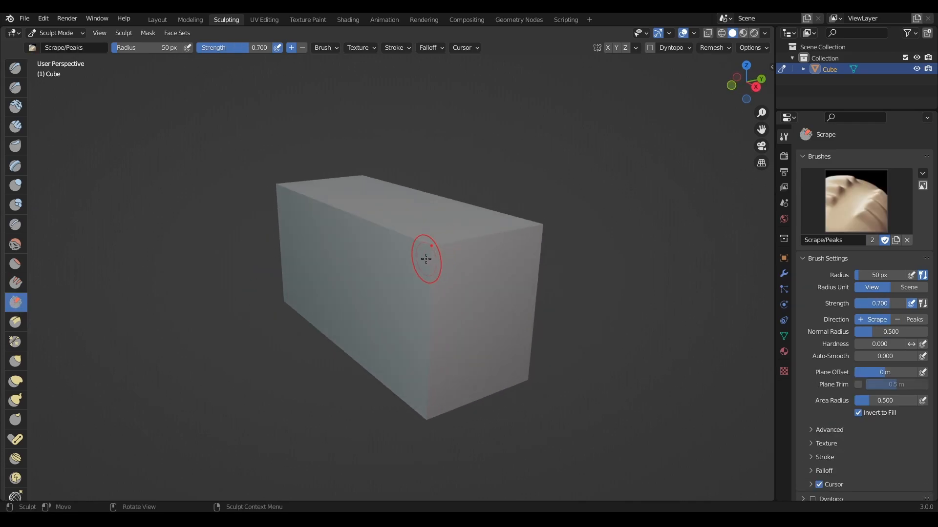
- Remesh the block with a voxel size of 0.01 m and check its mesh density in Edit Mode
{"action": "left_click", "coordinate": [725, 47]}
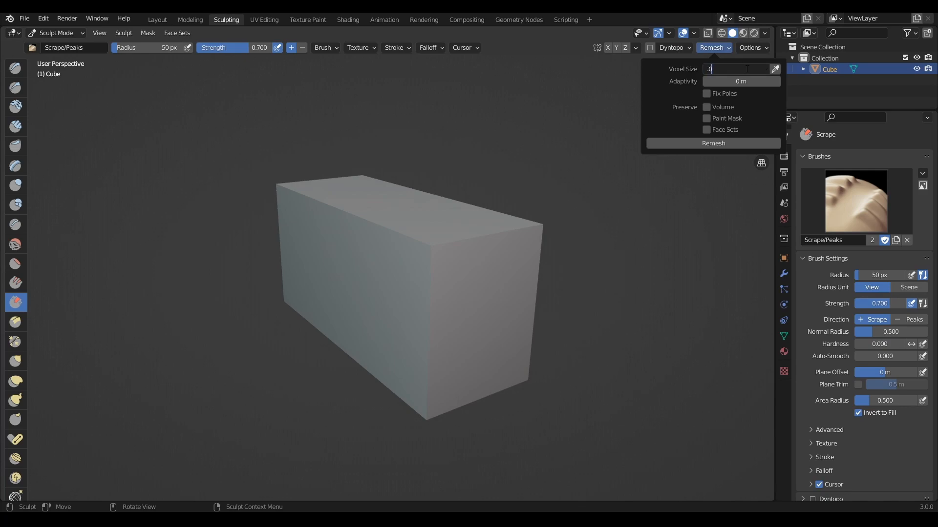
{"action": "left_click", "coordinate": [736, 146]}
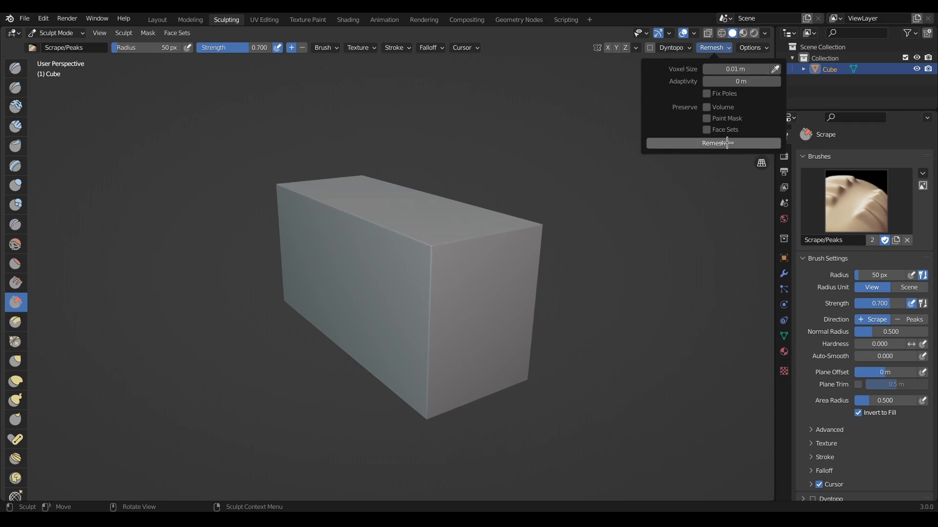
{"action": "left_click", "coordinate": [725, 143]}
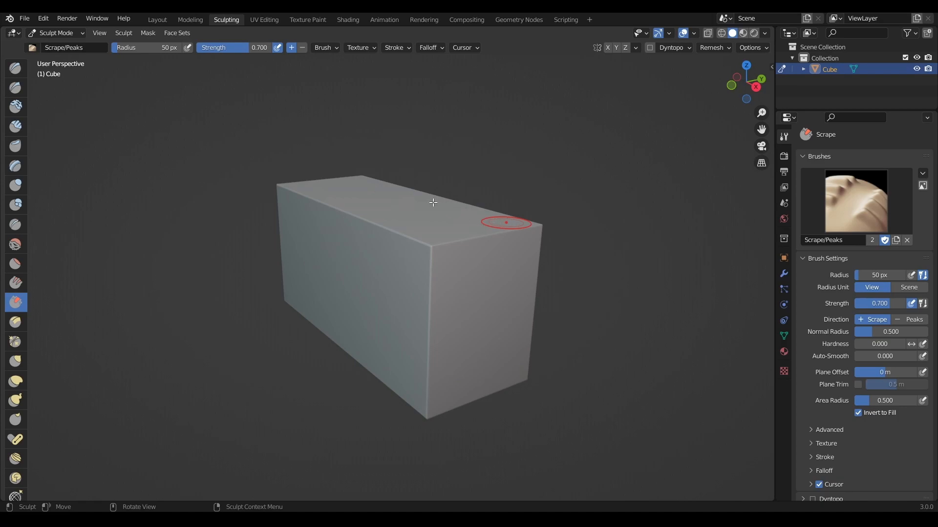
{"action": "key", "text": "Tab"}
{"action": "mouse_move", "coordinate": [438, 201]}
{"action": "middle_mouse_down"}
{"action": "mouse_move", "coordinate": [496, 272]}
{"action": "mouse_move", "coordinate": [440, 254]}
{"action": "middle_mouse_up"}
{"action": "key", "text": "Tab"}
{"action": "mouse_move", "coordinate": [432, 221]}
{"action": "middle_mouse_down"}
{"action": "mouse_move", "coordinate": [464, 210]}
{"action": "mouse_move", "coordinate": [399, 278]}
{"action": "mouse_move", "coordinate": [447, 262]}
{"action": "middle_mouse_up"}
- Set the Scrape brush to a 75 px radius and strength 1.000, and chip one top corner of the block
{"action": "scroll", "coordinate": [398, 277], "scroll_direction": "up", "scroll_amount": 3}
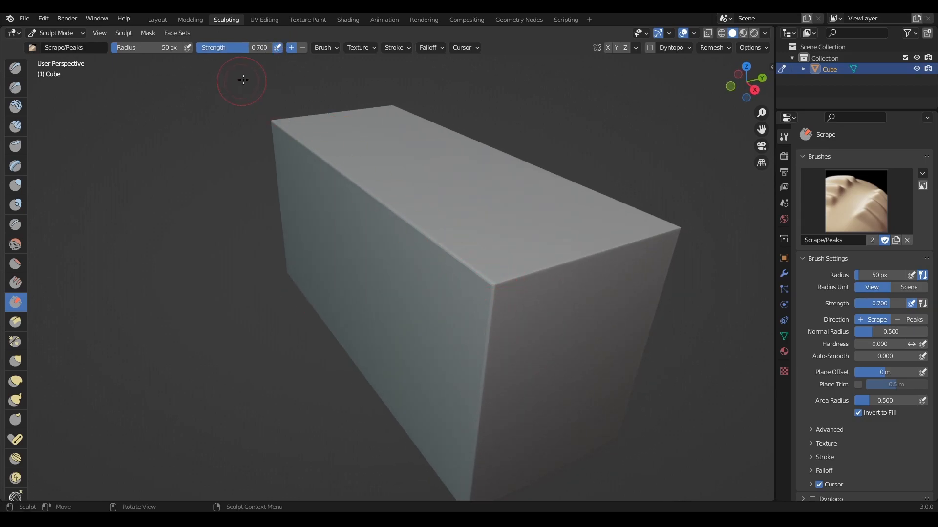
{"action": "key", "text": "f"}
{"action": "left_click", "coordinate": [511, 281]}
{"action": "middle_click_drag", "start_coordinate": [511, 281], "coordinate": [499, 265]}
{"action": "scroll", "coordinate": [464, 219], "scroll_direction": "up", "scroll_amount": 2}
{"action": "scroll", "coordinate": [465, 219], "scroll_direction": "down", "scroll_amount": 1}
{"action": "left_click_drag", "start_coordinate": [467, 223], "coordinate": [479, 224]}
- Scrape an uneven bevel along the top edge of the end face and the adjoining long top edge
{"action": "middle_click_drag", "start_coordinate": [479, 224], "coordinate": [452, 225]}
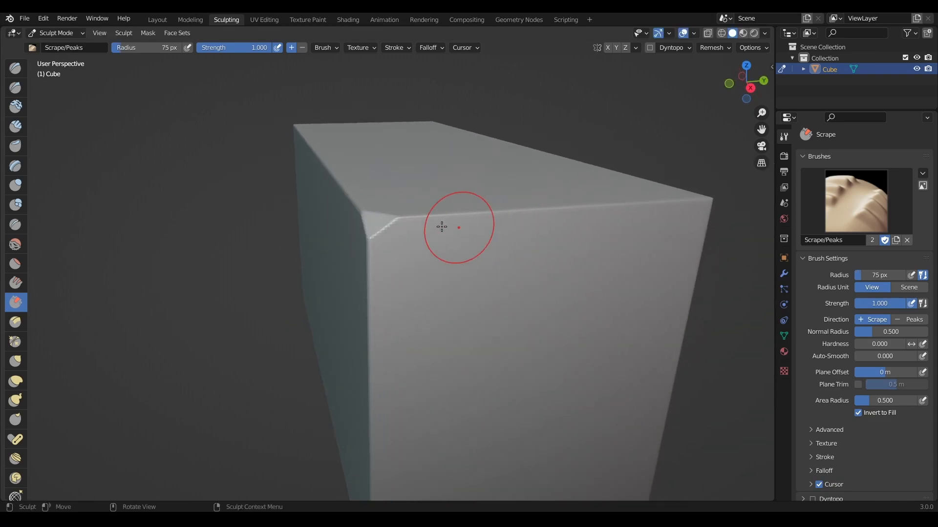
{"action": "left_click_drag", "start_coordinate": [398, 216], "coordinate": [711, 197]}
{"action": "middle_click_drag", "start_coordinate": [711, 197], "coordinate": [649, 204]}
{"action": "left_click_drag", "start_coordinate": [247, 295], "coordinate": [351, 247]}
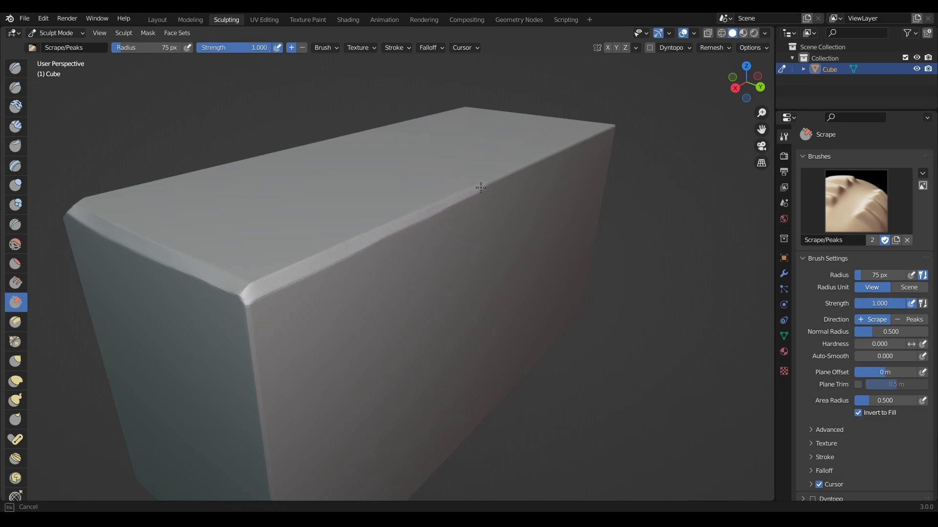
{"action": "left_click_drag", "start_coordinate": [616, 124], "coordinate": [615, 124]}
- Widen the worn bevel along the long top edge, working inward from its far corner
{"action": "mouse_move", "coordinate": [615, 124]}
{"action": "middle_mouse_down"}
{"action": "mouse_move", "coordinate": [577, 132]}
{"action": "mouse_move", "coordinate": [631, 168]}
{"action": "middle_mouse_up"}
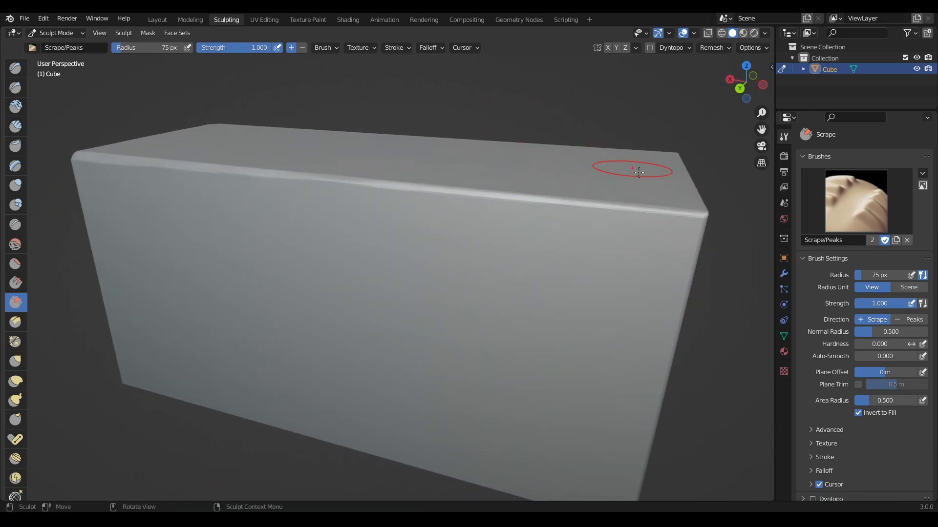
{"action": "left_click_drag", "start_coordinate": [693, 211], "coordinate": [705, 215]}
{"action": "left_click_drag", "start_coordinate": [601, 198], "coordinate": [581, 194]}
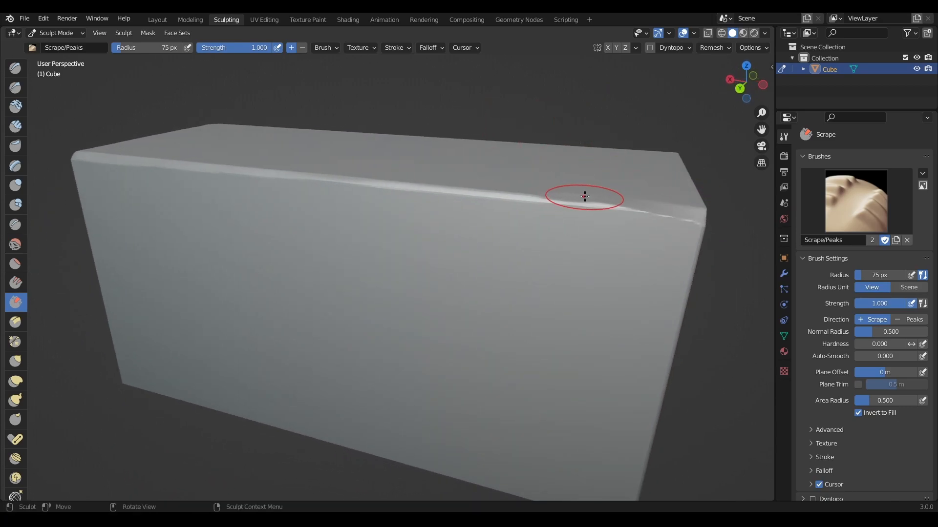
{"action": "left_click_drag", "start_coordinate": [702, 215], "coordinate": [593, 202]}
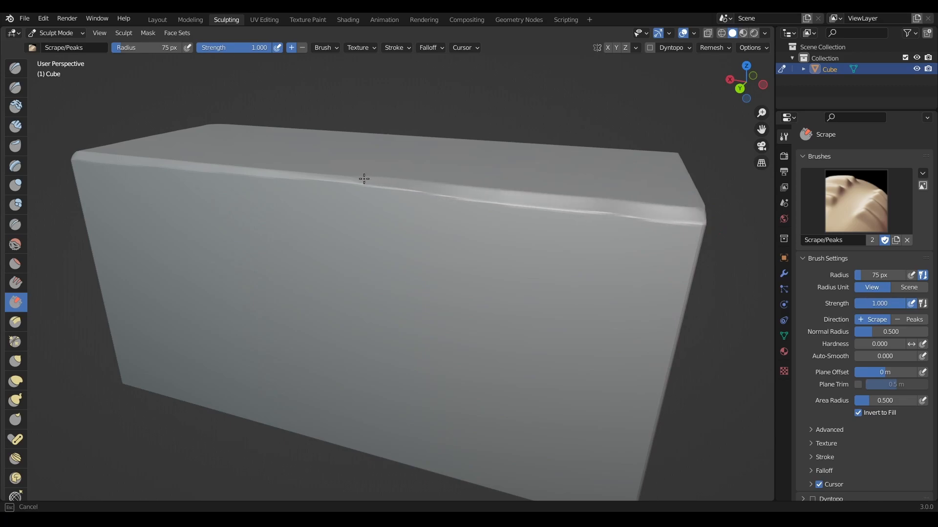
{"action": "left_click_drag", "start_coordinate": [317, 175], "coordinate": [272, 172]}
- Scrape the top edge of the opposite end face and the remaining long top edge
{"action": "mouse_move", "coordinate": [516, 215]}
{"action": "middle_mouse_down"}
{"action": "mouse_move", "coordinate": [554, 224]}
{"action": "mouse_move", "coordinate": [376, 270]}
{"action": "middle_mouse_up"}
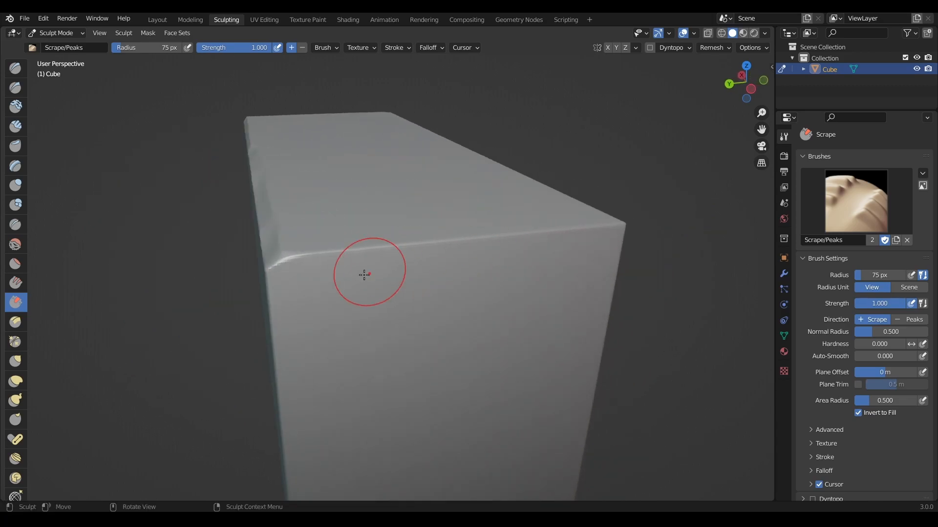
{"action": "mouse_move", "coordinate": [272, 270]}
{"action": "left_mouse_down"}
{"action": "mouse_move", "coordinate": [314, 254]}
{"action": "mouse_move", "coordinate": [554, 234]}
{"action": "left_mouse_up"}
{"action": "middle_click_drag", "start_coordinate": [622, 224], "coordinate": [278, 276]}
{"action": "scroll", "coordinate": [278, 277], "scroll_direction": "down", "scroll_amount": 2}
{"action": "key", "text": "ctrl+z"}
{"action": "left_click_drag", "start_coordinate": [123, 222], "coordinate": [593, 168]}
- Set the Scrape brush radius to 42 px and scrape a vertical corner edge of the block
{"action": "key", "text": "f"}
{"action": "left_click", "coordinate": [216, 209]}
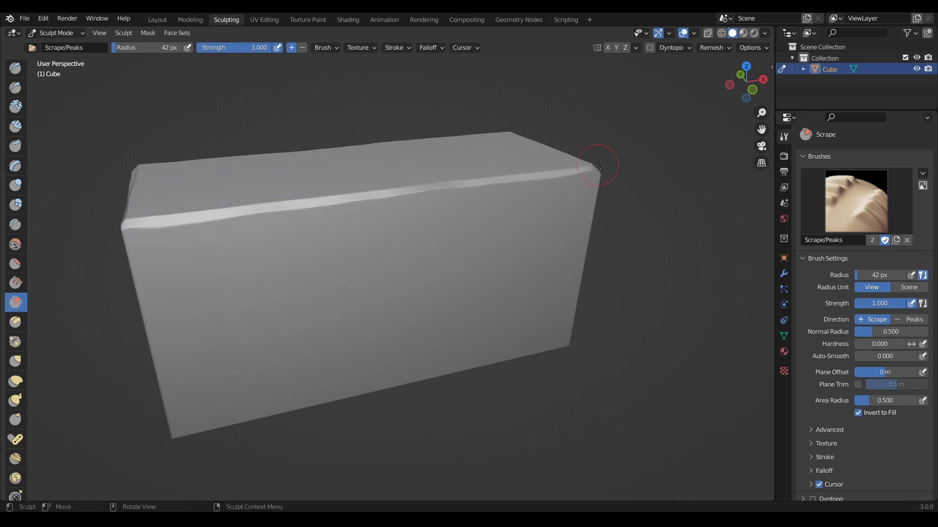
{"action": "middle_click_drag", "start_coordinate": [593, 168], "coordinate": [508, 139]}
{"action": "left_click_drag", "start_coordinate": [508, 138], "coordinate": [509, 390]}
- Try to scrape the next vertical corner edge and undo the strokes
{"action": "middle_click_drag", "start_coordinate": [509, 390], "coordinate": [372, 434]}
{"action": "scroll", "coordinate": [372, 435], "scroll_direction": "down", "scroll_amount": 1}
{"action": "left_click_drag", "start_coordinate": [373, 435], "coordinate": [371, 411]}
{"action": "left_click_drag", "start_coordinate": [370, 200], "coordinate": [370, 415]}
{"action": "key", "text": "ctrl+z"}
{"action": "scroll", "coordinate": [373, 200], "scroll_direction": "up", "scroll_amount": 1}
{"action": "key", "text": "ctrl+z"}
{"action": "scroll", "coordinate": [356, 291], "scroll_direction": "down", "scroll_amount": 1}
- Scrape two more vertical corner edges of the block along their full height
{"action": "middle_click_drag", "start_coordinate": [356, 291], "coordinate": [362, 264]}
{"action": "scroll", "coordinate": [363, 273], "scroll_direction": "up", "scroll_amount": 1}
{"action": "left_click_drag", "start_coordinate": [377, 337], "coordinate": [381, 398]}
{"action": "left_click_drag", "start_coordinate": [381, 390], "coordinate": [380, 358]}
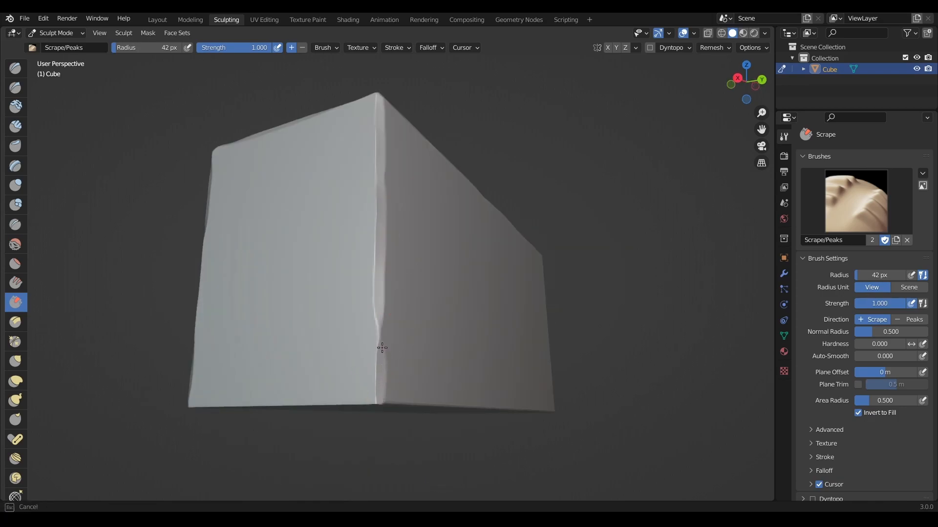
{"action": "middle_click_drag", "start_coordinate": [586, 210], "coordinate": [456, 220]}
{"action": "left_click_drag", "start_coordinate": [486, 143], "coordinate": [490, 253]}
{"action": "key", "text": "ctrl+z"}
{"action": "left_click_drag", "start_coordinate": [487, 137], "coordinate": [487, 491]}
- Scrape the bottom edges of the block with X and Y mirror symmetry enabled
{"action": "middle_click_drag", "start_coordinate": [717, 188], "coordinate": [725, 117]}
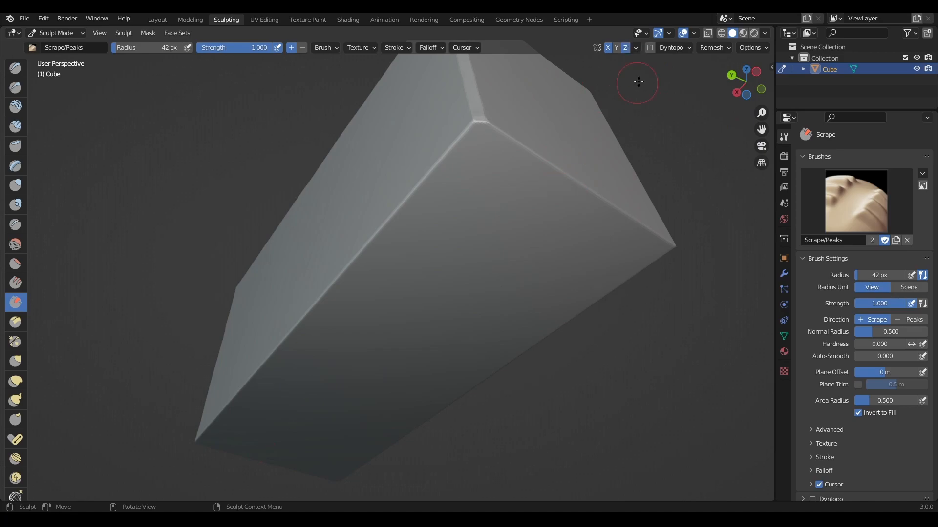
{"action": "left_click_drag", "start_coordinate": [486, 123], "coordinate": [629, 222]}
{"action": "mouse_move", "coordinate": [630, 222]}
{"action": "middle_mouse_down"}
{"action": "mouse_move", "coordinate": [574, 226]}
{"action": "mouse_move", "coordinate": [408, 195]}
{"action": "middle_mouse_up"}
{"action": "left_click_drag", "start_coordinate": [366, 217], "coordinate": [540, 146]}
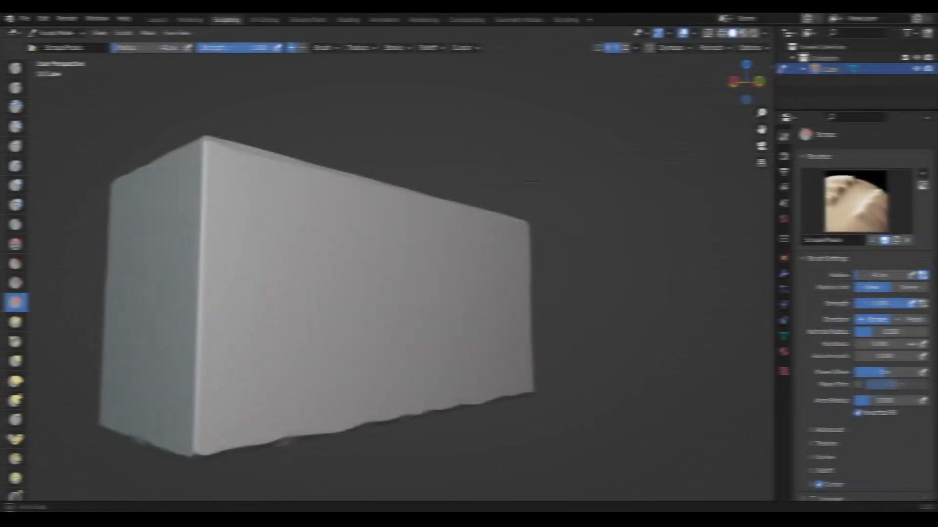
- Examine the scraped edges of the block from several sides
{"action": "middle_click_drag", "start_coordinate": [532, 182], "coordinate": [630, 205]}
{"action": "scroll", "coordinate": [560, 191], "scroll_direction": "down", "scroll_amount": 3}
{"action": "scroll", "coordinate": [586, 225], "scroll_direction": "down", "scroll_amount": 2}
{"action": "mouse_move", "coordinate": [562, 244]}
{"action": "middle_mouse_down"}
{"action": "mouse_move", "coordinate": [586, 246]}
{"action": "mouse_move", "coordinate": [579, 297]}
{"action": "mouse_move", "coordinate": [567, 273]}
{"action": "mouse_move", "coordinate": [586, 247]}
{"action": "middle_mouse_up"}
{"action": "scroll", "coordinate": [586, 247], "scroll_direction": "up", "scroll_amount": 2}
{"action": "scroll", "coordinate": [505, 246], "scroll_direction": "up", "scroll_amount": 3}
{"action": "mouse_move", "coordinate": [505, 246]}
{"action": "middle_mouse_down"}
{"action": "mouse_move", "coordinate": [423, 197]}
{"action": "mouse_move", "coordinate": [505, 190]}
{"action": "mouse_move", "coordinate": [488, 190]}
{"action": "middle_mouse_up"}
{"action": "scroll", "coordinate": [484, 199], "scroll_direction": "down", "scroll_amount": 3}
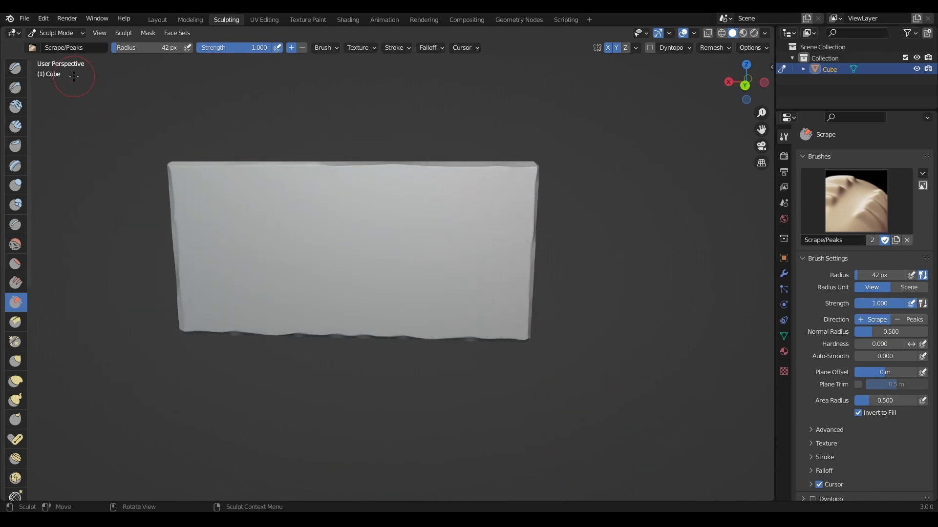
- Choose the Draw Sharp brush with a 5 px radius and no mirror symmetry, facing the block's front
{"action": "left_click", "coordinate": [18, 83]}
{"action": "middle_click_drag", "start_coordinate": [204, 233], "coordinate": [195, 205]}
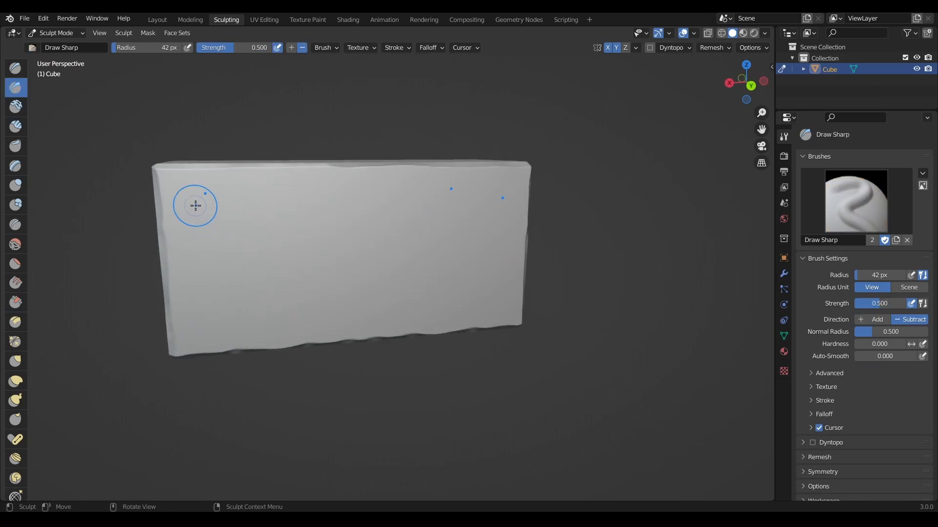
{"action": "scroll", "coordinate": [195, 205], "scroll_direction": "up", "scroll_amount": 1}
{"action": "scroll", "coordinate": [192, 217], "scroll_direction": "up", "scroll_amount": 1}
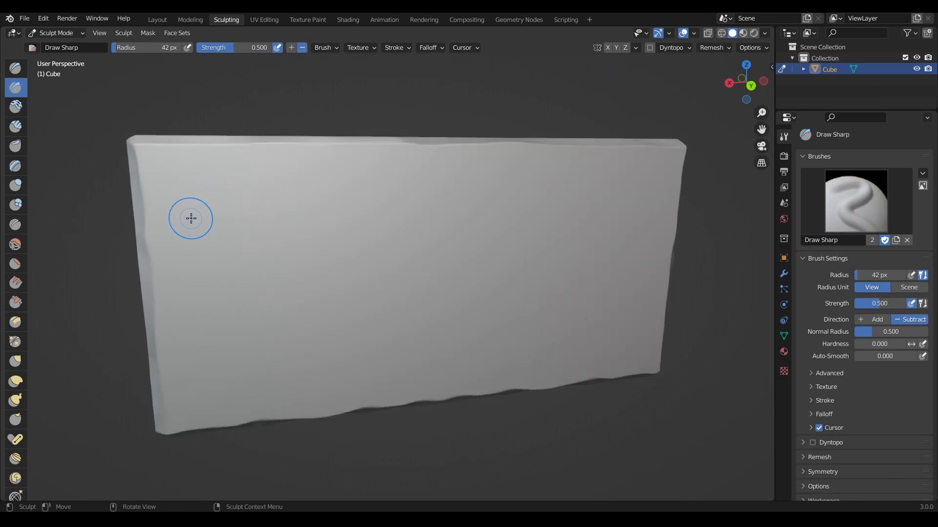
{"action": "key", "text": "KP_1"}
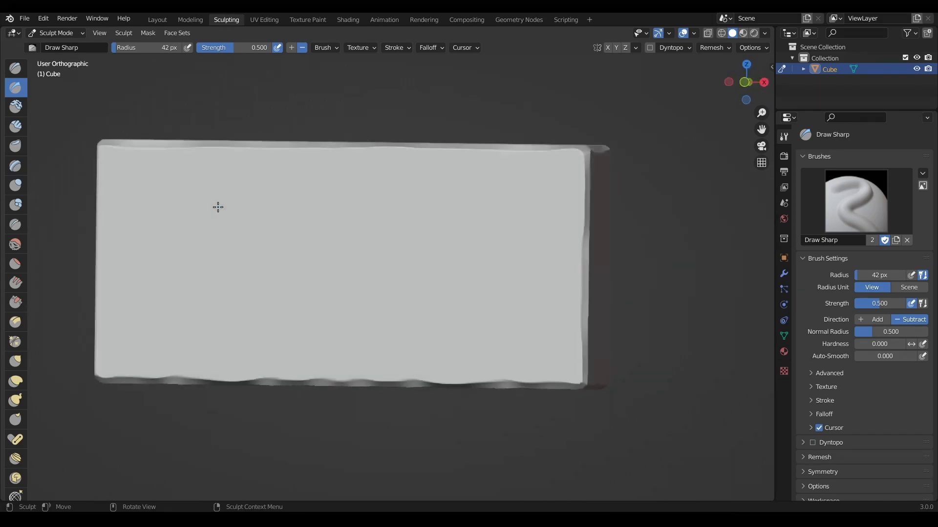
{"action": "key", "text": "f"}
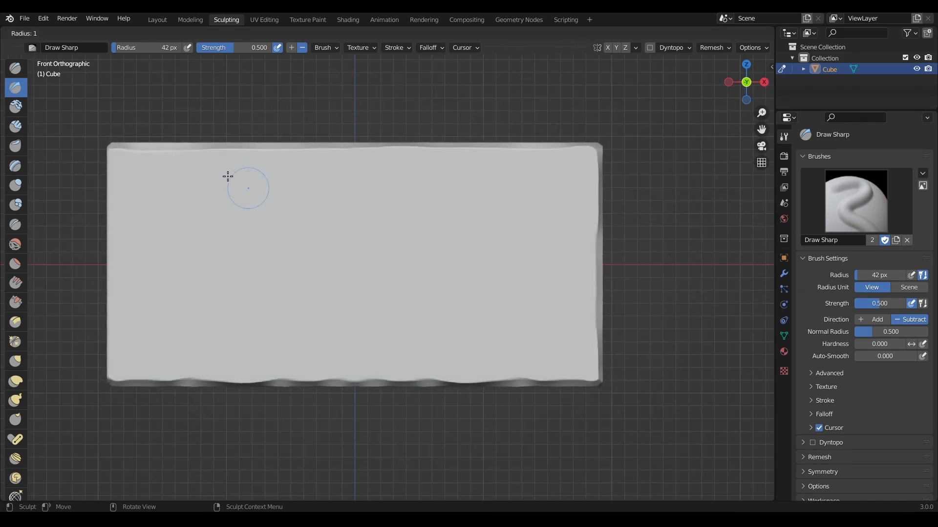
{"action": "key", "text": "Return"}
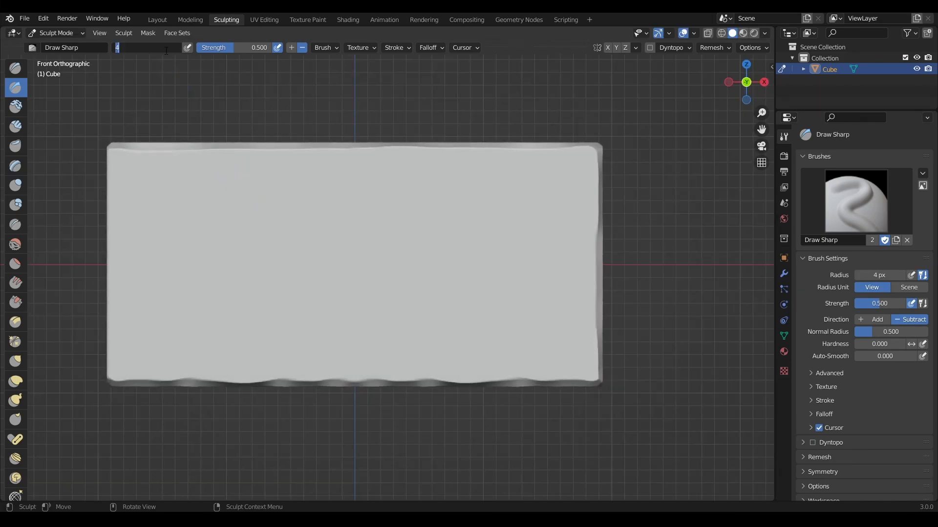
{"action": "scroll", "coordinate": [578, 324], "scroll_direction": "up", "scroll_amount": 5}
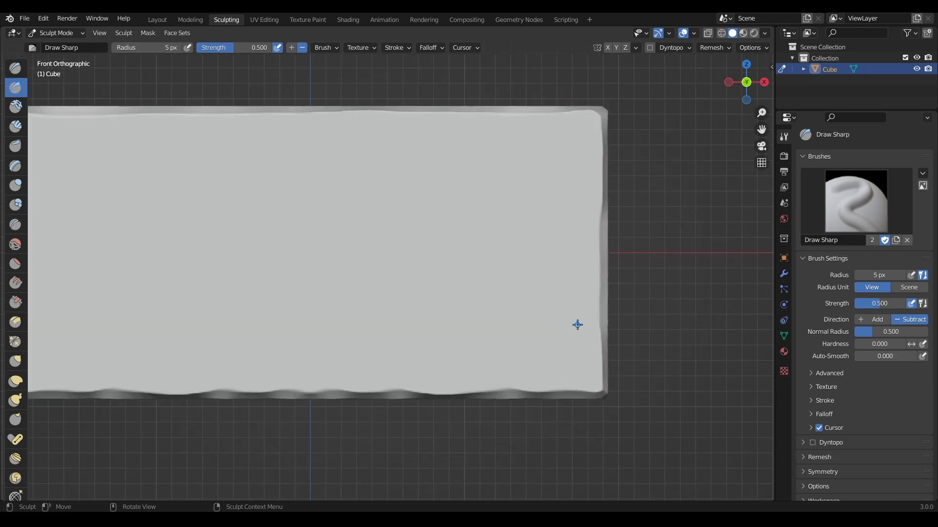
- Try to carve a crack into the front face near its lower right corner with the 5 px brush
{"action": "scroll", "coordinate": [571, 422], "scroll_direction": "down", "scroll_amount": 2}
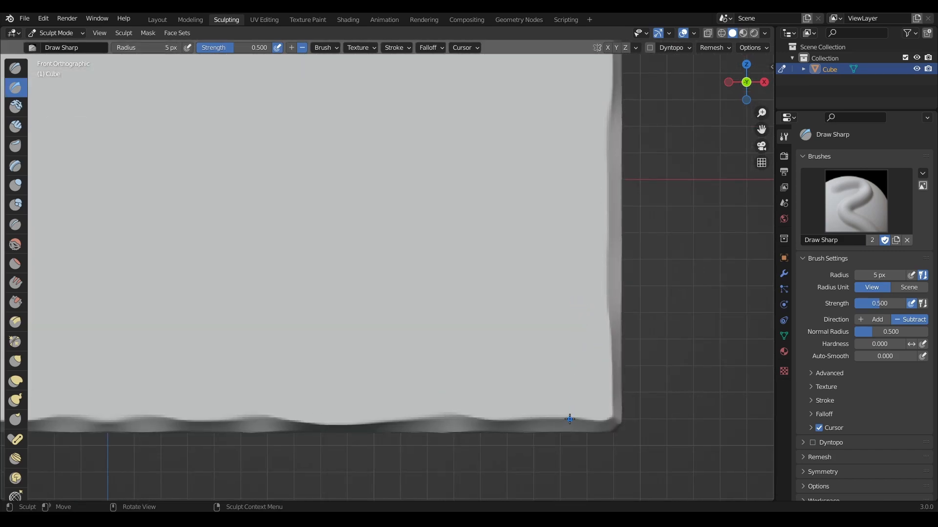
{"action": "scroll", "coordinate": [569, 417], "scroll_direction": "down", "scroll_amount": 3}
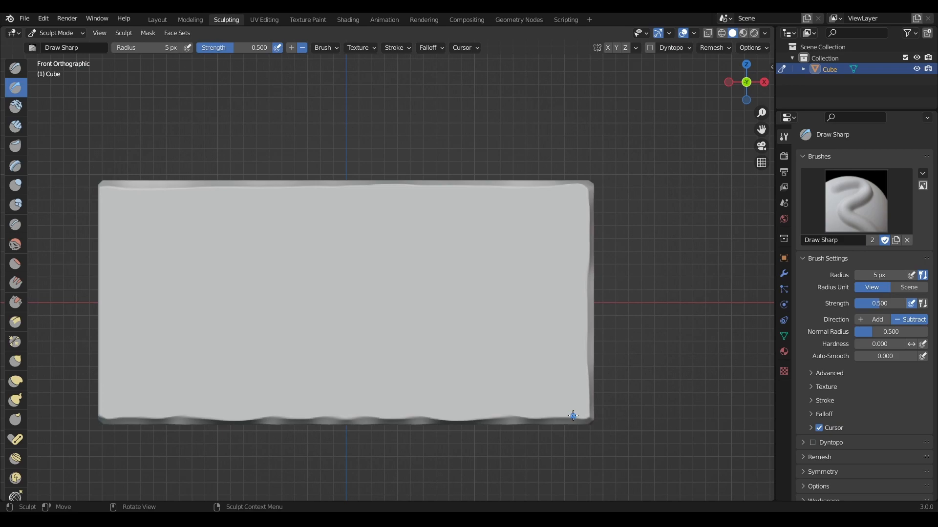
{"action": "left_click_drag", "start_coordinate": [572, 418], "coordinate": [564, 409]}
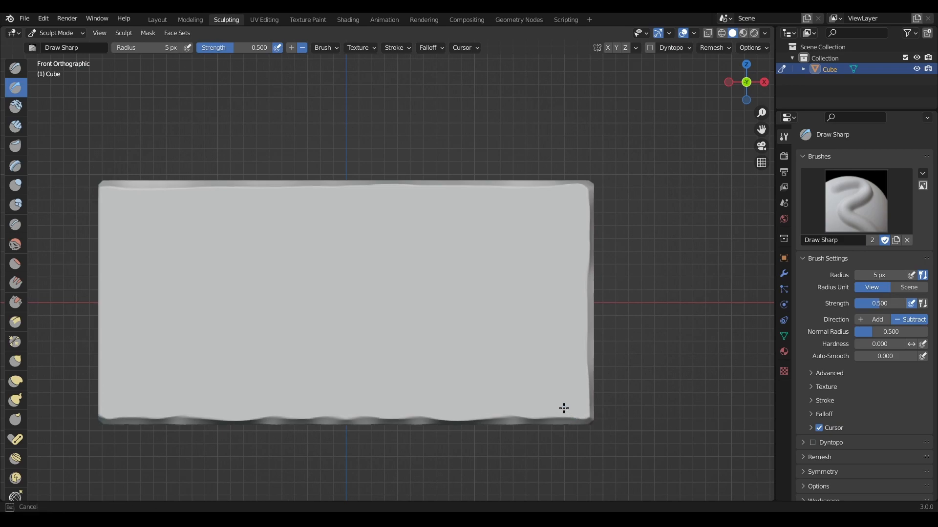
{"action": "left_click_drag", "start_coordinate": [531, 356], "coordinate": [527, 351]}
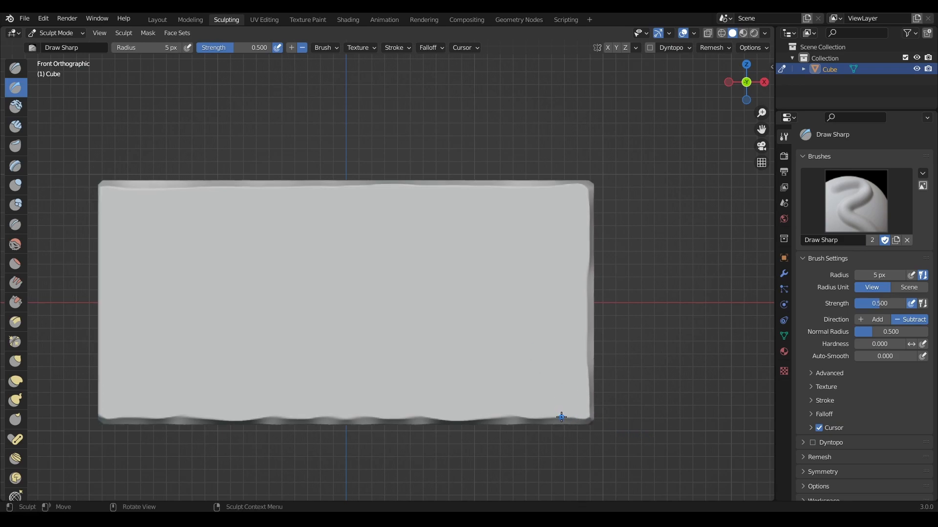
- Set Draw Sharp to a 10 px radius and strength 1.000, and carve a branching crack near the front face's lower right corner
{"action": "key", "text": "f"}
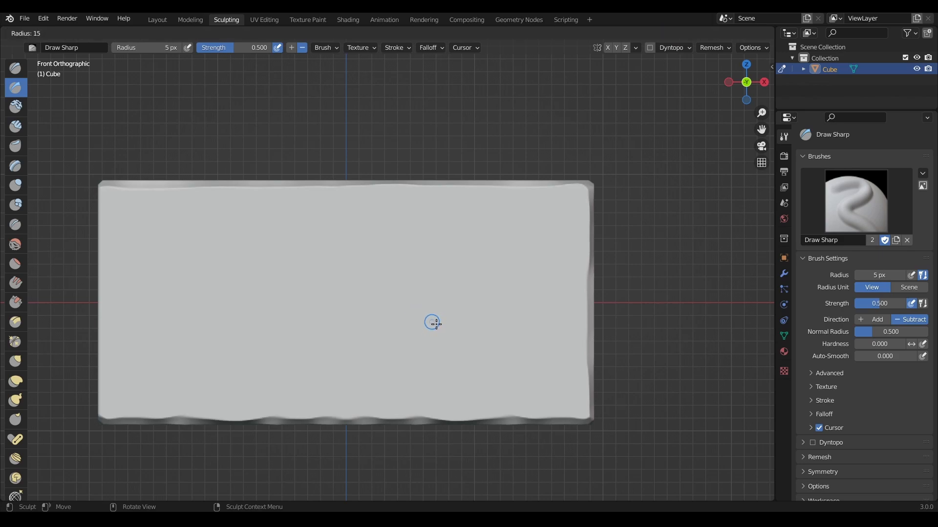
{"action": "left_click", "coordinate": [433, 322]}
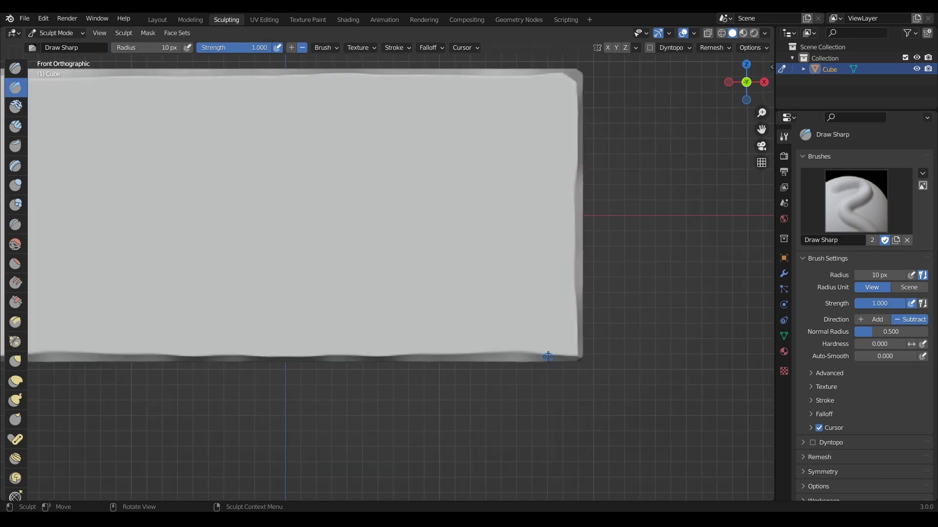
{"action": "mouse_move", "coordinate": [548, 355]}
{"action": "left_mouse_down"}
{"action": "mouse_move", "coordinate": [514, 272]}
{"action": "mouse_move", "coordinate": [484, 249]}
{"action": "left_mouse_up"}
{"action": "middle_click_drag", "start_coordinate": [485, 249], "coordinate": [507, 253]}
{"action": "key", "text": "KP_1"}
{"action": "key", "text": "ctrl+z"}
{"action": "left_click_drag", "start_coordinate": [540, 342], "coordinate": [530, 306]}
{"action": "left_click_drag", "start_coordinate": [487, 246], "coordinate": [462, 218]}
{"action": "left_click_drag", "start_coordinate": [563, 307], "coordinate": [516, 270]}
- Switch to the Scrape brush and chip the edges along the front face's crack
{"action": "scroll", "coordinate": [530, 268], "scroll_direction": "up", "scroll_amount": 9}
{"action": "key", "text": "q"}
{"action": "left_click", "coordinate": [419, 280]}
{"action": "key", "text": "f"}
{"action": "left_click", "coordinate": [439, 280]}
{"action": "key", "text": "q"}
{"action": "left_click", "coordinate": [373, 255]}
{"action": "mouse_move", "coordinate": [447, 272]}
{"action": "left_mouse_down"}
{"action": "mouse_move", "coordinate": [561, 310]}
{"action": "mouse_move", "coordinate": [612, 385]}
{"action": "mouse_move", "coordinate": [656, 419]}
{"action": "left_mouse_up"}
{"action": "scroll", "coordinate": [547, 304], "scroll_direction": "down", "scroll_amount": 1}
{"action": "middle_click_drag", "start_coordinate": [657, 419], "coordinate": [474, 400]}
{"action": "scroll", "coordinate": [638, 412], "scroll_direction": "down", "scroll_amount": 6}
{"action": "scroll", "coordinate": [473, 400], "scroll_direction": "up", "scroll_amount": 4}
{"action": "mouse_move", "coordinate": [472, 397]}
{"action": "left_mouse_down"}
{"action": "mouse_move", "coordinate": [379, 344]}
{"action": "mouse_move", "coordinate": [372, 308]}
{"action": "left_mouse_up"}
- Continue wearing down the crack and its branches with the Scrape brush at a 42 px radius
{"action": "middle_click_drag", "start_coordinate": [373, 307], "coordinate": [448, 258]}
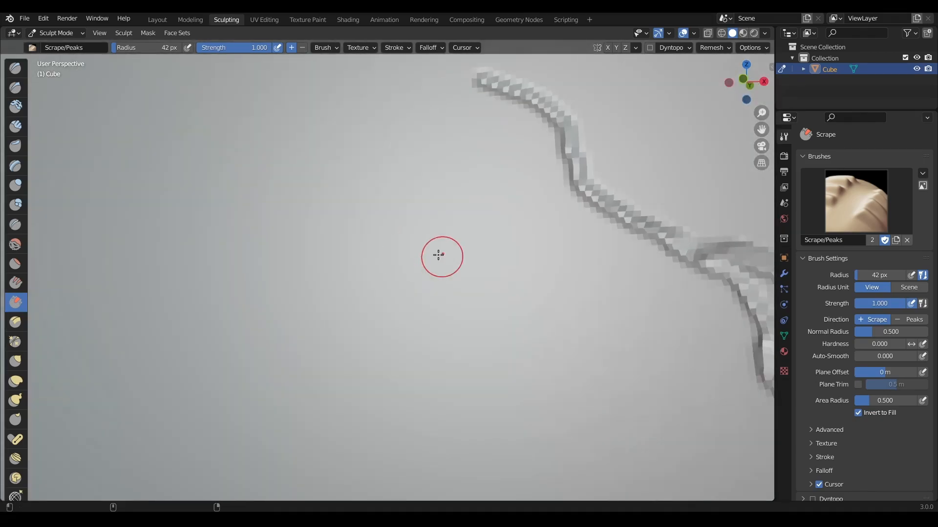
{"action": "scroll", "coordinate": [684, 292], "scroll_direction": "up", "scroll_amount": 1}
{"action": "middle_click_drag", "start_coordinate": [684, 292], "coordinate": [590, 270], "text": "shift"}
{"action": "scroll", "coordinate": [588, 339], "scroll_direction": "down", "scroll_amount": 2}
{"action": "scroll", "coordinate": [564, 332], "scroll_direction": "up", "scroll_amount": 2}
{"action": "mouse_move", "coordinate": [564, 333]}
{"action": "middle_mouse_down", "text": "shift"}
{"action": "mouse_move", "coordinate": [547, 317]}
{"action": "mouse_move", "coordinate": [547, 350]}
{"action": "middle_mouse_up", "text": "shift"}
{"action": "left_click_drag", "start_coordinate": [314, 281], "coordinate": [292, 255]}
{"action": "middle_click_drag", "start_coordinate": [184, 102], "coordinate": [206, 96]}
{"action": "left_click_drag", "start_coordinate": [365, 66], "coordinate": [471, 219]}
{"action": "middle_click_drag", "start_coordinate": [526, 274], "coordinate": [506, 262]}
{"action": "left_click_drag", "start_coordinate": [391, 211], "coordinate": [382, 212]}
{"action": "middle_click_drag", "start_coordinate": [382, 212], "coordinate": [561, 288]}
- Set the Draw Sharp radius to 10 px and carve the crack down the adjoining end face to its bottom edge
{"action": "scroll", "coordinate": [561, 289], "scroll_direction": "down", "scroll_amount": 8}
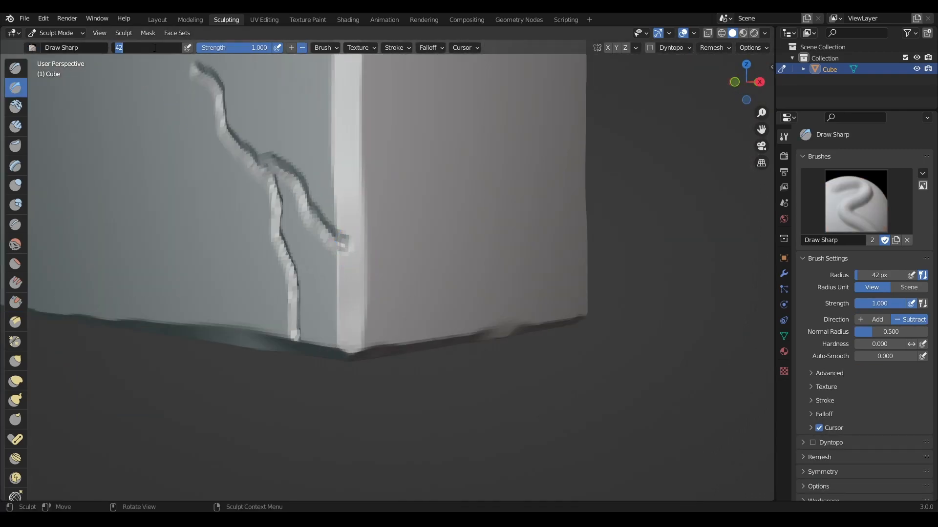
{"action": "key", "text": "KP_3"}
{"action": "left_click_drag", "start_coordinate": [223, 314], "coordinate": [224, 322]}
{"action": "middle_click_drag", "start_coordinate": [224, 322], "coordinate": [342, 197]}
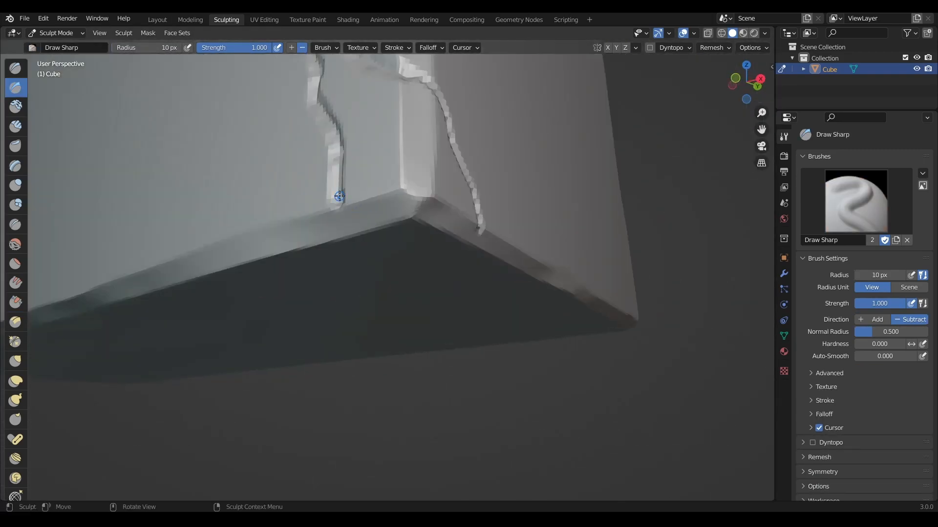
- Extend the front crack over the bottom bevel and across the underside corner to meet the end-face crack
{"action": "key", "text": "KP_1"}
{"action": "left_click_drag", "start_coordinate": [526, 310], "coordinate": [527, 318]}
{"action": "key", "text": "KP_7"}
{"action": "key", "text": "ctrl+KP_7"}
{"action": "middle_click_drag", "start_coordinate": [535, 59], "coordinate": [491, 185], "text": "shift"}
{"action": "scroll", "coordinate": [491, 186], "scroll_direction": "up", "scroll_amount": 1}
{"action": "scroll", "coordinate": [491, 186], "scroll_direction": "down", "scroll_amount": 1}
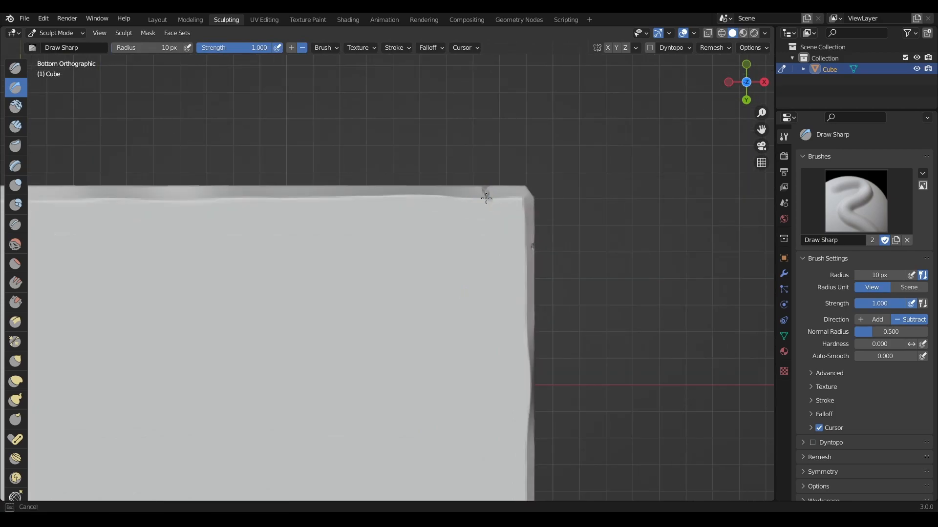
{"action": "left_click_drag", "start_coordinate": [522, 255], "coordinate": [533, 247]}
{"action": "mouse_move", "coordinate": [532, 247]}
{"action": "middle_mouse_down"}
{"action": "mouse_move", "coordinate": [456, 321]}
{"action": "mouse_move", "coordinate": [383, 216]}
{"action": "middle_mouse_up"}
{"action": "scroll", "coordinate": [456, 321], "scroll_direction": "up", "scroll_amount": 3}
{"action": "left_click_drag", "start_coordinate": [382, 215], "coordinate": [370, 202]}
{"action": "mouse_move", "coordinate": [370, 202]}
{"action": "middle_mouse_down"}
{"action": "mouse_move", "coordinate": [444, 230]}
{"action": "mouse_move", "coordinate": [508, 237]}
{"action": "mouse_move", "coordinate": [428, 266]}
{"action": "mouse_move", "coordinate": [358, 268]}
{"action": "mouse_move", "coordinate": [266, 301]}
{"action": "mouse_move", "coordinate": [324, 321]}
{"action": "middle_mouse_up"}
- Resize the Scrape brush and chip the crack edges around the lower corner of the block
{"action": "scroll", "coordinate": [444, 230], "scroll_direction": "down", "scroll_amount": 5}
{"action": "scroll", "coordinate": [428, 266], "scroll_direction": "up", "scroll_amount": 12}
{"action": "left_click", "coordinate": [15, 302]}
{"action": "key", "text": "f"}
{"action": "left_click", "coordinate": [374, 269]}
{"action": "left_click_drag", "start_coordinate": [283, 360], "coordinate": [320, 401]}
{"action": "middle_click_drag", "start_coordinate": [320, 400], "coordinate": [425, 286]}
{"action": "left_click_drag", "start_coordinate": [423, 371], "coordinate": [426, 345]}
{"action": "scroll", "coordinate": [427, 344], "scroll_direction": "down", "scroll_amount": 9}
{"action": "mouse_move", "coordinate": [427, 345]}
{"action": "middle_mouse_down"}
{"action": "mouse_move", "coordinate": [342, 273]}
{"action": "mouse_move", "coordinate": [360, 270]}
{"action": "mouse_move", "coordinate": [303, 303]}
{"action": "mouse_move", "coordinate": [339, 345]}
{"action": "mouse_move", "coordinate": [455, 256]}
{"action": "mouse_move", "coordinate": [462, 291]}
{"action": "mouse_move", "coordinate": [425, 313]}
{"action": "mouse_move", "coordinate": [391, 281]}
{"action": "mouse_move", "coordinate": [464, 288]}
{"action": "middle_mouse_up"}
{"action": "scroll", "coordinate": [360, 270], "scroll_direction": "up", "scroll_amount": 9}
{"action": "scroll", "coordinate": [360, 270], "scroll_direction": "up", "scroll_amount": 2}
{"action": "scroll", "coordinate": [293, 247], "scroll_direction": "up", "scroll_amount": 1}
{"action": "key", "text": "x"}
{"action": "scroll", "coordinate": [454, 257], "scroll_direction": "down", "scroll_amount": 9}
- Set the Draw Sharp radius to 10 px and carve a branching crack across the top face from its front-left corner
{"action": "left_click", "coordinate": [20, 85]}
{"action": "middle_click_drag", "start_coordinate": [288, 230], "coordinate": [343, 245]}
{"action": "key", "text": "f"}
{"action": "left_click", "coordinate": [416, 211]}
{"action": "middle_click_drag", "start_coordinate": [416, 211], "coordinate": [382, 256], "text": "alt"}
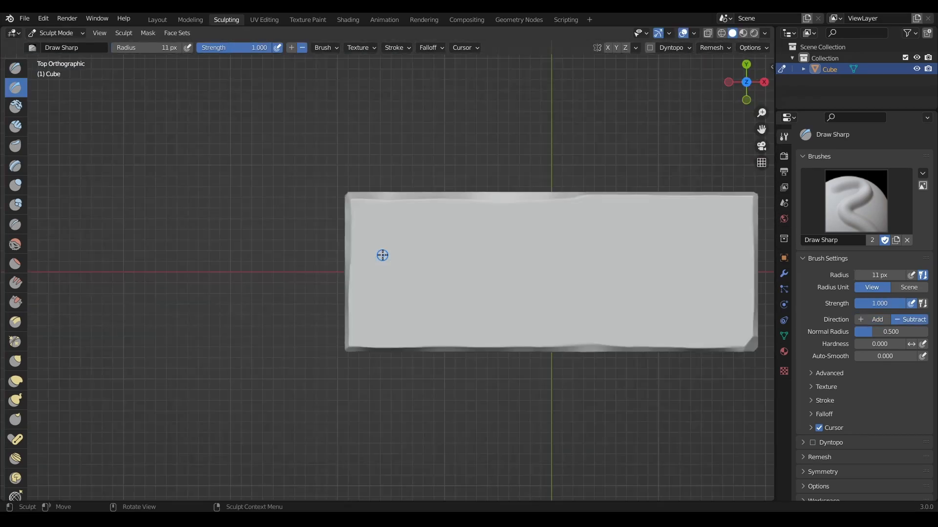
{"action": "scroll", "coordinate": [372, 327], "scroll_direction": "up", "scroll_amount": 3}
{"action": "left_click", "coordinate": [147, 47]}
{"action": "type", "text": "10"}
{"action": "key", "text": "Return"}
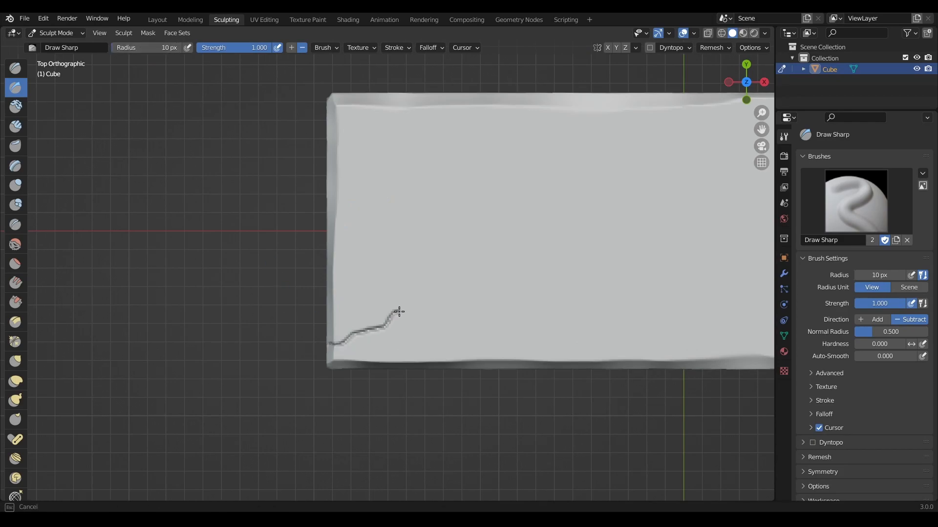
{"action": "left_click_drag", "start_coordinate": [467, 287], "coordinate": [493, 274]}
{"action": "left_click_drag", "start_coordinate": [381, 365], "coordinate": [402, 312]}
- Continue the top-face crack down the front face to the block's left vertical edge
{"action": "middle_click_drag", "start_coordinate": [408, 318], "coordinate": [419, 235], "text": "alt"}
{"action": "scroll", "coordinate": [419, 236], "scroll_direction": "down", "scroll_amount": 1}
{"action": "scroll", "coordinate": [397, 80], "scroll_direction": "up", "scroll_amount": 1}
{"action": "left_click_drag", "start_coordinate": [398, 79], "coordinate": [379, 132]}
- Resize the Scrape brush and wear down the vertical edge between the front face and the left end face
{"action": "middle_click_drag", "start_coordinate": [342, 181], "coordinate": [451, 200]}
{"action": "scroll", "coordinate": [451, 200], "scroll_direction": "up", "scroll_amount": 3}
{"action": "left_click", "coordinate": [15, 302]}
{"action": "middle_click_drag", "start_coordinate": [371, 171], "coordinate": [396, 171]}
{"action": "key", "text": "f"}
{"action": "left_click", "coordinate": [433, 143]}
{"action": "key", "text": "f"}
{"action": "left_click", "coordinate": [431, 167]}
{"action": "left_click_drag", "start_coordinate": [423, 147], "coordinate": [420, 454]}
- With Draw Sharp at a 10 px radius, carry the crack from the front corner up the left end face to its top edge
{"action": "left_click", "coordinate": [15, 87]}
{"action": "scroll", "coordinate": [412, 225], "scroll_direction": "up", "scroll_amount": 5}
{"action": "key", "text": "f"}
{"action": "left_click", "coordinate": [438, 249]}
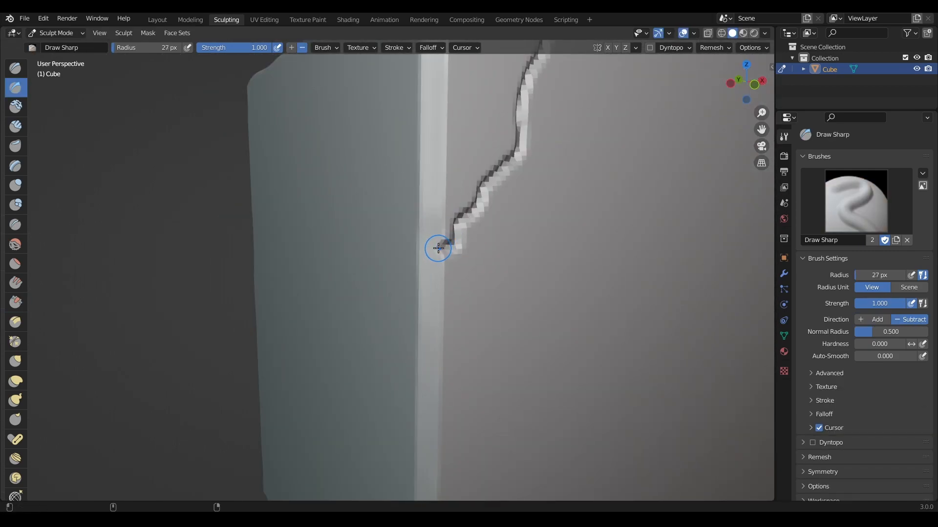
{"action": "key", "text": "ctrl+KP_3"}
{"action": "left_click", "coordinate": [162, 45]}
{"action": "type", "text": "10"}
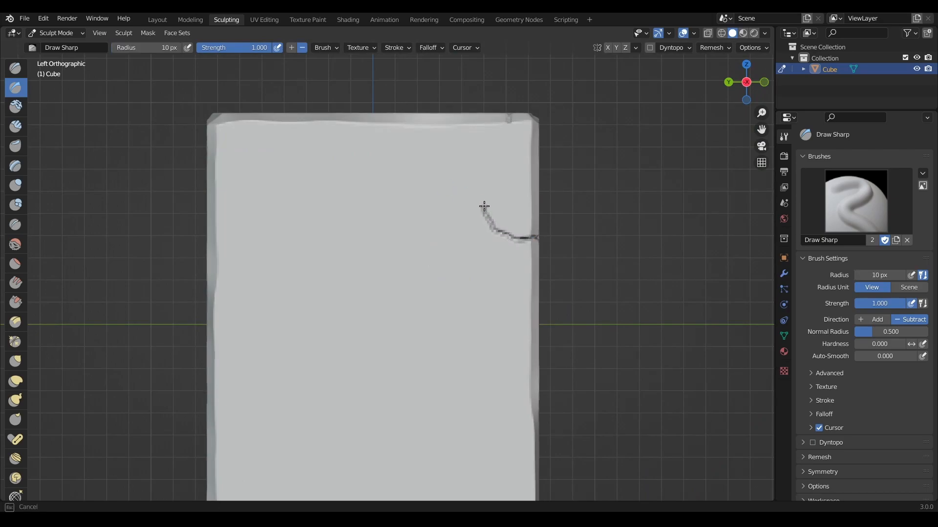
{"action": "left_click_drag", "start_coordinate": [517, 155], "coordinate": [511, 122]}
- Set the Scrape brush to a 30 px radius and wear down the crack along the top face
{"action": "mouse_move", "coordinate": [511, 122]}
{"action": "middle_mouse_down"}
{"action": "mouse_move", "coordinate": [483, 161]}
{"action": "mouse_move", "coordinate": [449, 183]}
{"action": "mouse_move", "coordinate": [432, 180]}
{"action": "middle_mouse_up"}
{"action": "scroll", "coordinate": [431, 180], "scroll_direction": "up", "scroll_amount": 6}
{"action": "left_click", "coordinate": [15, 302]}
{"action": "key", "text": "f"}
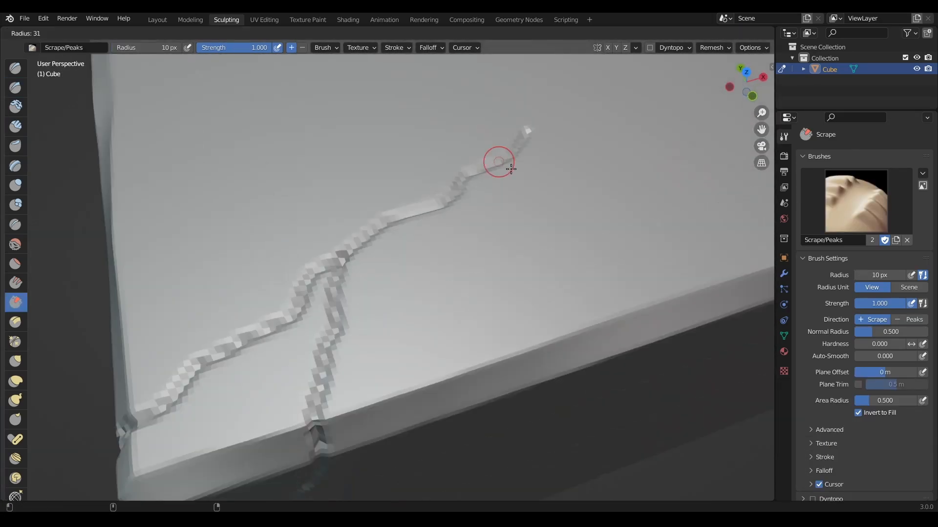
{"action": "left_click", "coordinate": [506, 161]}
{"action": "key", "text": "f"}
{"action": "left_click", "coordinate": [514, 155]}
{"action": "key", "text": "KP_7"}
{"action": "scroll", "coordinate": [205, 451], "scroll_direction": "up", "scroll_amount": 4}
{"action": "left_click_drag", "start_coordinate": [239, 415], "coordinate": [578, 279]}
- Scrape the crack's edges over the front top bevel and down the front face to the left corner
{"action": "scroll", "coordinate": [391, 358], "scroll_direction": "down", "scroll_amount": 2}
{"action": "scroll", "coordinate": [417, 341], "scroll_direction": "up", "scroll_amount": 3}
{"action": "scroll", "coordinate": [578, 280], "scroll_direction": "down", "scroll_amount": 4}
{"action": "middle_click_drag", "start_coordinate": [512, 262], "coordinate": [429, 142]}
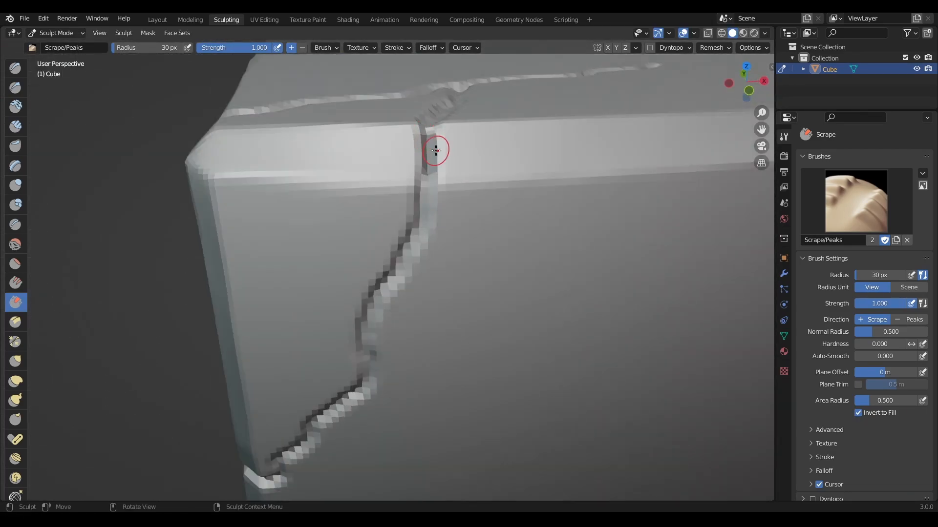
{"action": "scroll", "coordinate": [392, 228], "scroll_direction": "up", "scroll_amount": 4}
{"action": "middle_click_drag", "start_coordinate": [392, 227], "coordinate": [390, 239]}
{"action": "scroll", "coordinate": [423, 171], "scroll_direction": "down", "scroll_amount": 7}
{"action": "key", "text": "KP_3"}
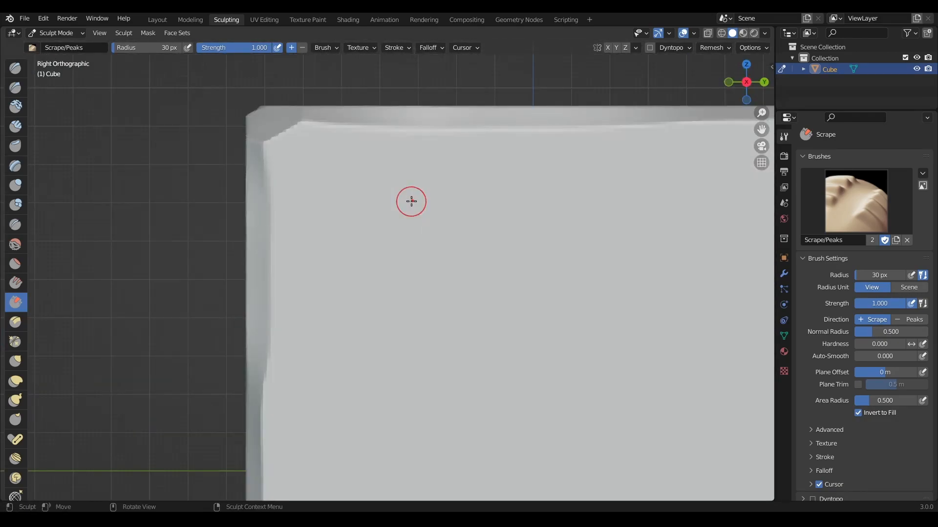
{"action": "key", "text": "KP_1"}
{"action": "scroll", "coordinate": [394, 177], "scroll_direction": "up", "scroll_amount": 1}
{"action": "scroll", "coordinate": [394, 177], "scroll_direction": "up", "scroll_amount": 1}
{"action": "mouse_move", "coordinate": [394, 177]}
{"action": "left_mouse_down"}
{"action": "mouse_move", "coordinate": [354, 308]}
{"action": "mouse_move", "coordinate": [236, 448]}
{"action": "left_mouse_up"}
- Deepen and join the crack across the vertical corner bevel using the Scrape and Draw Sharp brushes at a 30 px radius
{"action": "scroll", "coordinate": [230, 464], "scroll_direction": "up", "scroll_amount": 2}
{"action": "middle_click_drag", "start_coordinate": [229, 464], "coordinate": [449, 330], "text": "shift"}
{"action": "mouse_move", "coordinate": [449, 330]}
{"action": "left_mouse_down"}
{"action": "mouse_move", "coordinate": [502, 321]}
{"action": "mouse_move", "coordinate": [396, 326]}
{"action": "left_mouse_up"}
{"action": "key", "text": "2"}
{"action": "middle_click_drag", "start_coordinate": [490, 321], "coordinate": [519, 327]}
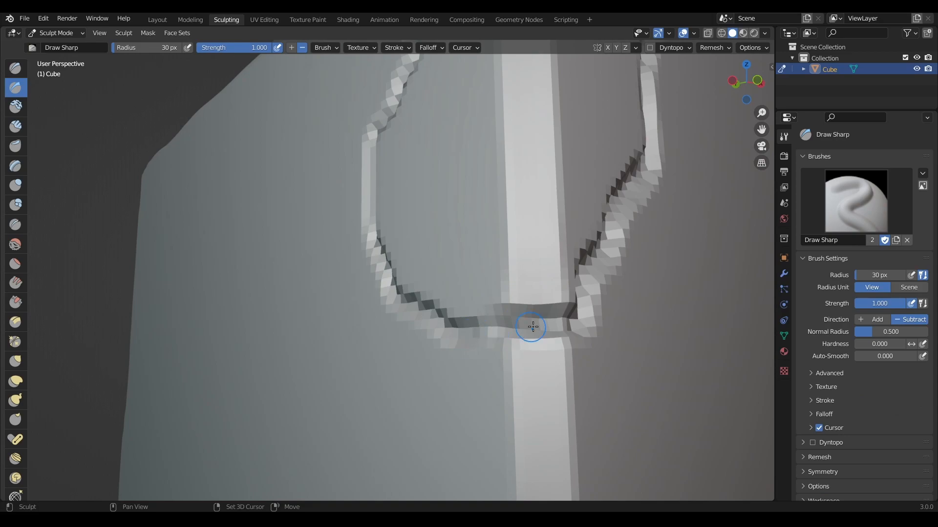
{"action": "left_click_drag", "start_coordinate": [519, 327], "coordinate": [564, 325]}
- Scrape the crack's edges on the left end face up to and over the top bevel
{"action": "key", "text": "1"}
{"action": "scroll", "coordinate": [519, 327], "scroll_direction": "down", "scroll_amount": 3}
{"action": "middle_click_drag", "start_coordinate": [400, 171], "coordinate": [487, 167]}
{"action": "scroll", "coordinate": [487, 167], "scroll_direction": "up", "scroll_amount": 3}
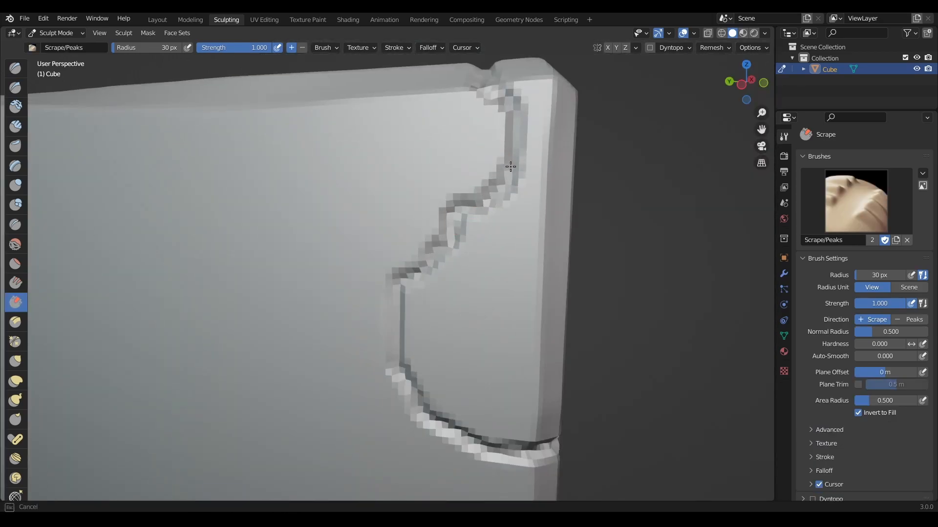
{"action": "left_click_drag", "start_coordinate": [510, 169], "coordinate": [504, 110]}
{"action": "left_click_drag", "start_coordinate": [483, 72], "coordinate": [500, 97]}
{"action": "mouse_move", "coordinate": [500, 96]}
{"action": "middle_mouse_down"}
{"action": "mouse_move", "coordinate": [479, 189]}
{"action": "mouse_move", "coordinate": [468, 159]}
{"action": "mouse_move", "coordinate": [429, 148]}
{"action": "middle_mouse_up"}
- Examine the block's remaining faces and edges from around its back side
{"action": "scroll", "coordinate": [424, 184], "scroll_direction": "down", "scroll_amount": 11}
{"action": "middle_click_drag", "start_coordinate": [456, 235], "coordinate": [611, 238]}
{"action": "scroll", "coordinate": [448, 268], "scroll_direction": "down", "scroll_amount": 4}
{"action": "middle_click_drag", "start_coordinate": [447, 268], "coordinate": [548, 247]}
{"action": "scroll", "coordinate": [251, 247], "scroll_direction": "up", "scroll_amount": 5}
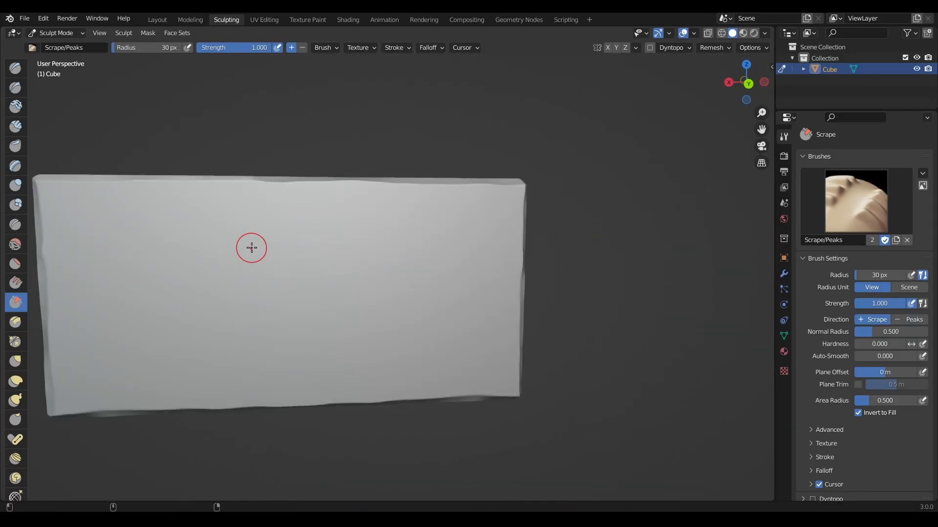
{"action": "middle_click_drag", "start_coordinate": [251, 247], "coordinate": [257, 268]}
- Enlarge the Scrape brush to a 107 px radius and gouge a large chip from the back face's bottom edge
{"action": "key", "text": "q"}
{"action": "left_click", "coordinate": [220, 254]}
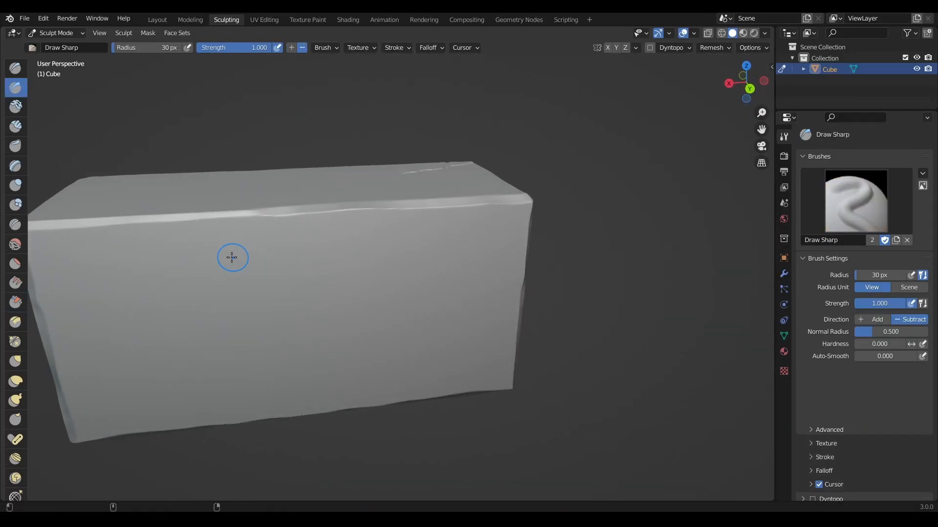
{"action": "mouse_move", "coordinate": [301, 215]}
{"action": "middle_mouse_down"}
{"action": "mouse_move", "coordinate": [370, 243]}
{"action": "mouse_move", "coordinate": [397, 210]}
{"action": "mouse_move", "coordinate": [388, 257]}
{"action": "middle_mouse_up"}
{"action": "scroll", "coordinate": [422, 203], "scroll_direction": "down", "scroll_amount": 3}
{"action": "scroll", "coordinate": [387, 257], "scroll_direction": "up", "scroll_amount": 3}
{"action": "scroll", "coordinate": [387, 270], "scroll_direction": "up", "scroll_amount": 3}
{"action": "scroll", "coordinate": [388, 276], "scroll_direction": "up", "scroll_amount": 2}
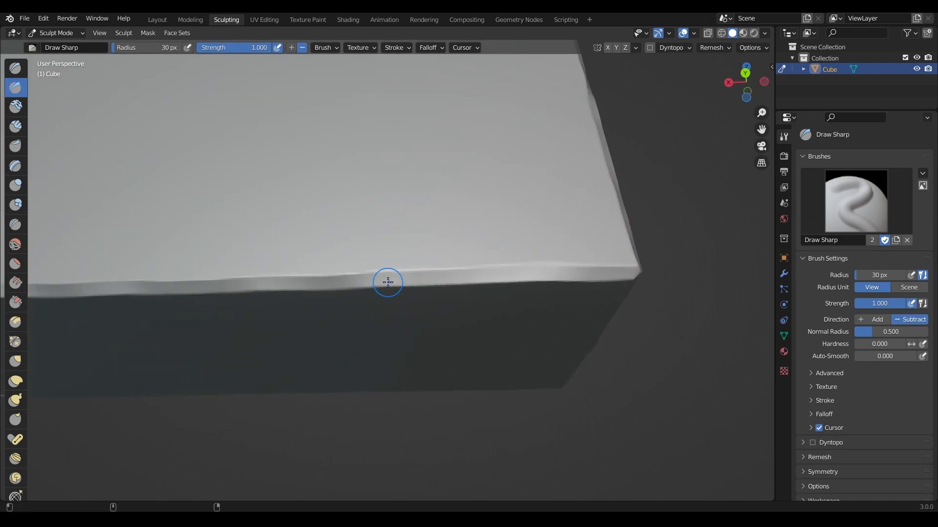
{"action": "left_click", "coordinate": [416, 284]}
{"action": "key", "text": "f"}
{"action": "left_click", "coordinate": [446, 286]}
{"action": "mouse_move", "coordinate": [460, 273]}
{"action": "left_mouse_down"}
{"action": "mouse_move", "coordinate": [385, 270]}
{"action": "mouse_move", "coordinate": [389, 278]}
{"action": "mouse_move", "coordinate": [498, 268]}
{"action": "left_mouse_up"}
- Scrape a deep chip out of the upper part of the front face's right vertical edge at a 107 px radius
{"action": "mouse_move", "coordinate": [498, 268]}
{"action": "middle_mouse_down"}
{"action": "mouse_move", "coordinate": [488, 333]}
{"action": "mouse_move", "coordinate": [423, 328]}
{"action": "mouse_move", "coordinate": [337, 268]}
{"action": "mouse_move", "coordinate": [379, 316]}
{"action": "mouse_move", "coordinate": [362, 345]}
{"action": "mouse_move", "coordinate": [342, 346]}
{"action": "middle_mouse_up"}
{"action": "scroll", "coordinate": [379, 316], "scroll_direction": "down", "scroll_amount": 4}
{"action": "scroll", "coordinate": [416, 291], "scroll_direction": "up", "scroll_amount": 3}
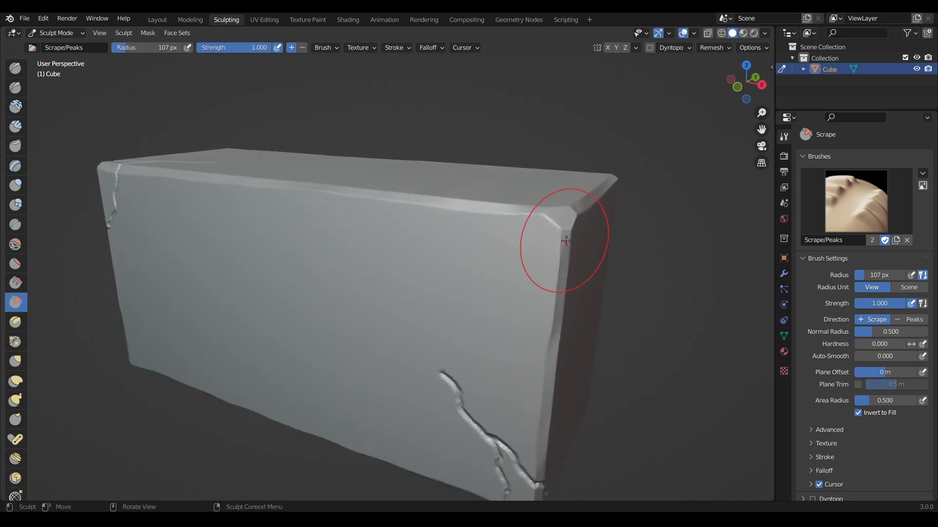
{"action": "middle_click_drag", "start_coordinate": [565, 236], "coordinate": [550, 246]}
{"action": "left_click_drag", "start_coordinate": [550, 246], "coordinate": [541, 293]}
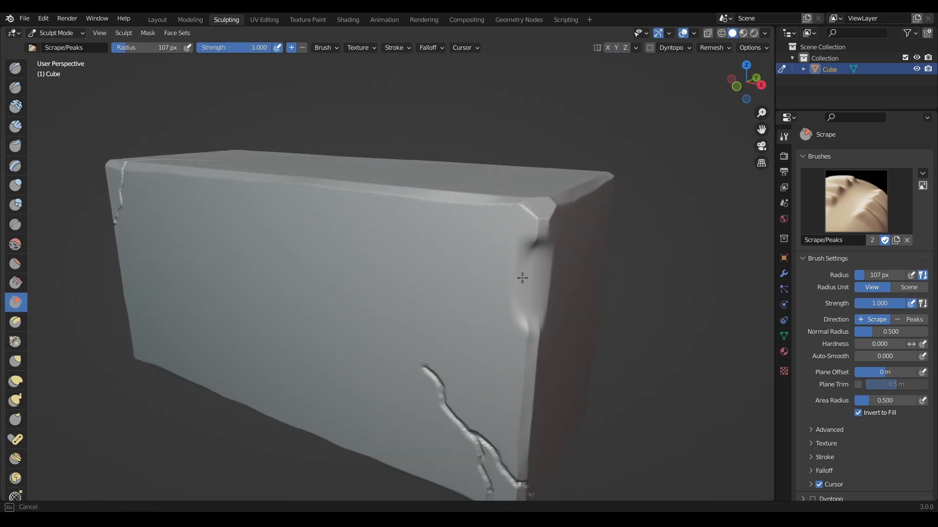
{"action": "mouse_move", "coordinate": [529, 276]}
{"action": "middle_mouse_down"}
{"action": "mouse_move", "coordinate": [620, 264]}
{"action": "mouse_move", "coordinate": [567, 272]}
{"action": "middle_mouse_up"}
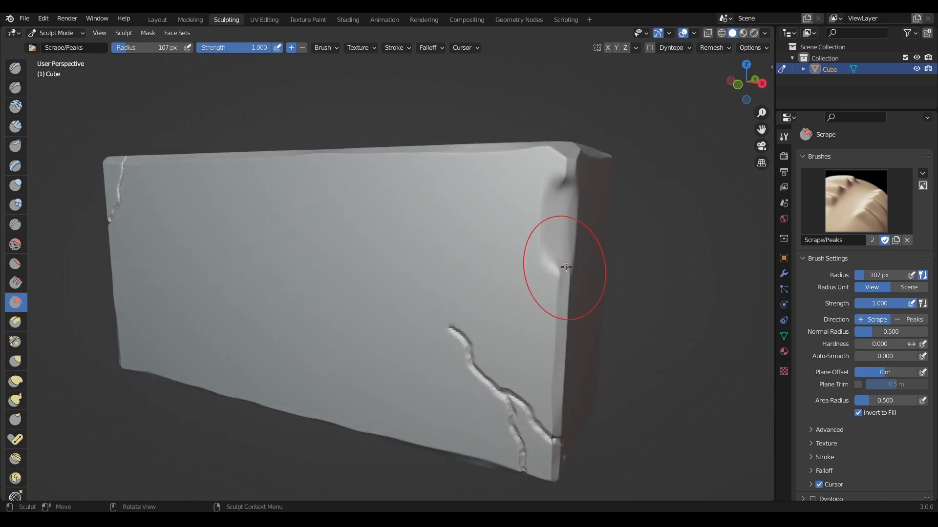
{"action": "mouse_move", "coordinate": [571, 246]}
{"action": "left_mouse_down"}
{"action": "mouse_move", "coordinate": [569, 266]}
{"action": "mouse_move", "coordinate": [566, 156]}
{"action": "left_mouse_up"}
{"action": "middle_click_drag", "start_coordinate": [566, 156], "coordinate": [557, 203]}
{"action": "left_click_drag", "start_coordinate": [506, 242], "coordinate": [498, 243]}
{"action": "left_click_drag", "start_coordinate": [493, 177], "coordinate": [494, 135]}
- Try the Flatten and Fill brushes on the middle of the front top edge
{"action": "middle_click_drag", "start_coordinate": [502, 128], "coordinate": [412, 207]}
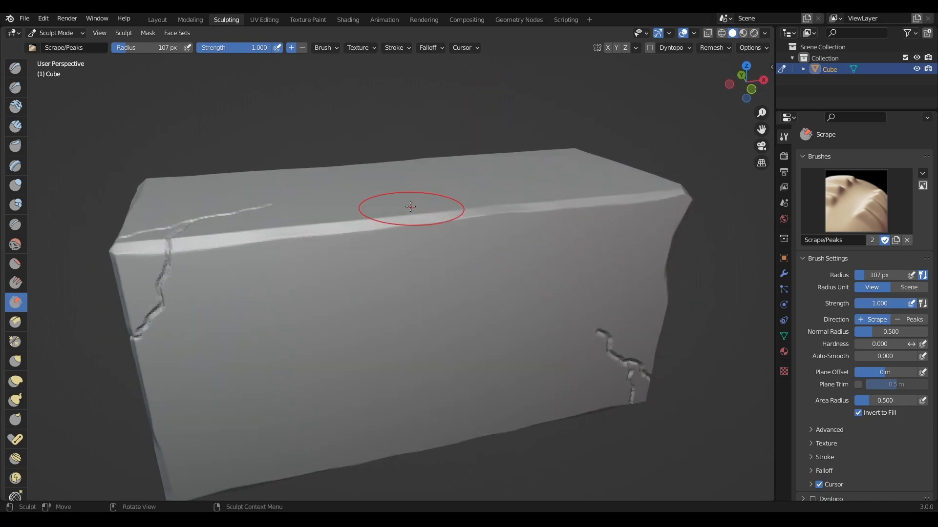
{"action": "left_click", "coordinate": [16, 265]}
{"action": "left_click_drag", "start_coordinate": [328, 236], "coordinate": [389, 211]}
{"action": "scroll", "coordinate": [476, 196], "scroll_direction": "up", "scroll_amount": 4}
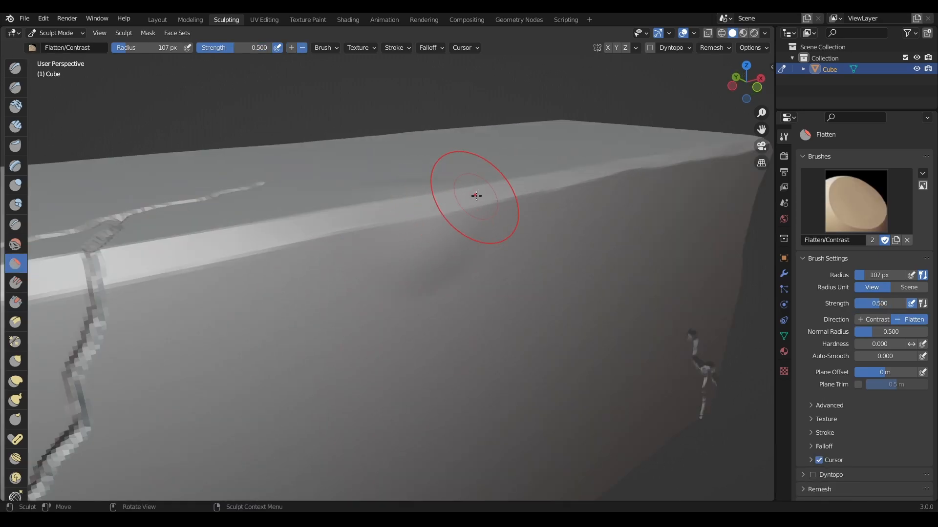
{"action": "left_click", "coordinate": [16, 284]}
{"action": "mouse_move", "coordinate": [327, 234]}
{"action": "left_mouse_down"}
{"action": "mouse_move", "coordinate": [383, 219]}
{"action": "mouse_move", "coordinate": [367, 237]}
{"action": "mouse_move", "coordinate": [376, 239]}
{"action": "left_mouse_up"}
{"action": "middle_click_drag", "start_coordinate": [502, 224], "coordinate": [532, 234]}
- Reduce the Scrape brush to a 66 px radius and wear down the front top edge
{"action": "left_click", "coordinate": [16, 303]}
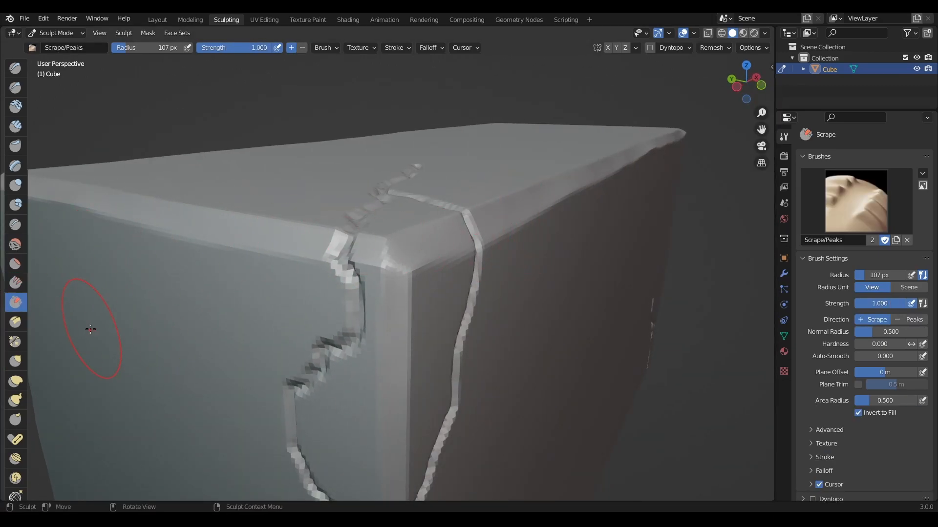
{"action": "middle_click_drag", "start_coordinate": [287, 368], "coordinate": [358, 358]}
{"action": "key", "text": "f"}
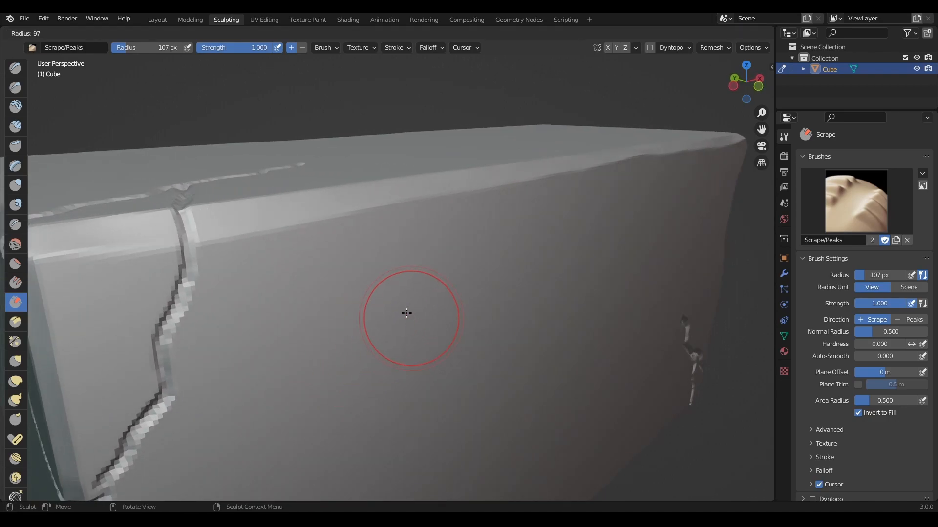
{"action": "left_click", "coordinate": [391, 301]}
{"action": "mouse_move", "coordinate": [410, 211]}
{"action": "left_mouse_down"}
{"action": "mouse_move", "coordinate": [385, 205]}
{"action": "mouse_move", "coordinate": [420, 212]}
{"action": "left_mouse_up"}
{"action": "middle_click_drag", "start_coordinate": [420, 212], "coordinate": [385, 200]}
{"action": "scroll", "coordinate": [385, 200], "scroll_direction": "down", "scroll_amount": 4}
{"action": "left_click_drag", "start_coordinate": [360, 219], "coordinate": [360, 234]}
- Scrape an uneven chip into the back top edge beside the right end corner
{"action": "scroll", "coordinate": [360, 244], "scroll_direction": "up", "scroll_amount": 4}
{"action": "middle_click_drag", "start_coordinate": [367, 303], "coordinate": [325, 209]}
{"action": "scroll", "coordinate": [393, 324], "scroll_direction": "down", "scroll_amount": 5}
{"action": "scroll", "coordinate": [325, 210], "scroll_direction": "up", "scroll_amount": 3}
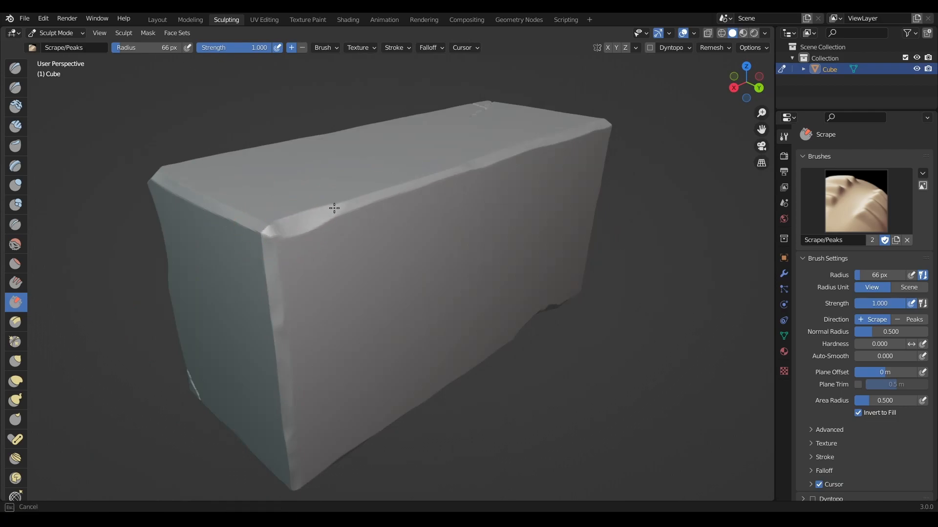
{"action": "scroll", "coordinate": [324, 268], "scroll_direction": "up", "scroll_amount": 4}
{"action": "middle_click_drag", "start_coordinate": [371, 268], "coordinate": [358, 261]}
{"action": "left_click_drag", "start_coordinate": [358, 261], "coordinate": [425, 205]}
{"action": "middle_click_drag", "start_coordinate": [425, 205], "coordinate": [383, 230]}
{"action": "scroll", "coordinate": [360, 302], "scroll_direction": "up", "scroll_amount": 4}
{"action": "scroll", "coordinate": [383, 230], "scroll_direction": "down", "scroll_amount": 6}
- Broaden and smooth the chipped front-right vertical edge with the Scrape brush
{"action": "mouse_move", "coordinate": [454, 371]}
{"action": "middle_mouse_down"}
{"action": "mouse_move", "coordinate": [343, 339]}
{"action": "mouse_move", "coordinate": [362, 170]}
{"action": "mouse_move", "coordinate": [356, 257]}
{"action": "mouse_move", "coordinate": [538, 200]}
{"action": "middle_mouse_up"}
{"action": "scroll", "coordinate": [362, 169], "scroll_direction": "up", "scroll_amount": 5}
{"action": "scroll", "coordinate": [537, 200], "scroll_direction": "down", "scroll_amount": 1}
{"action": "key", "text": "f"}
{"action": "left_click", "coordinate": [547, 141]}
{"action": "left_click_drag", "start_coordinate": [546, 140], "coordinate": [581, 203]}
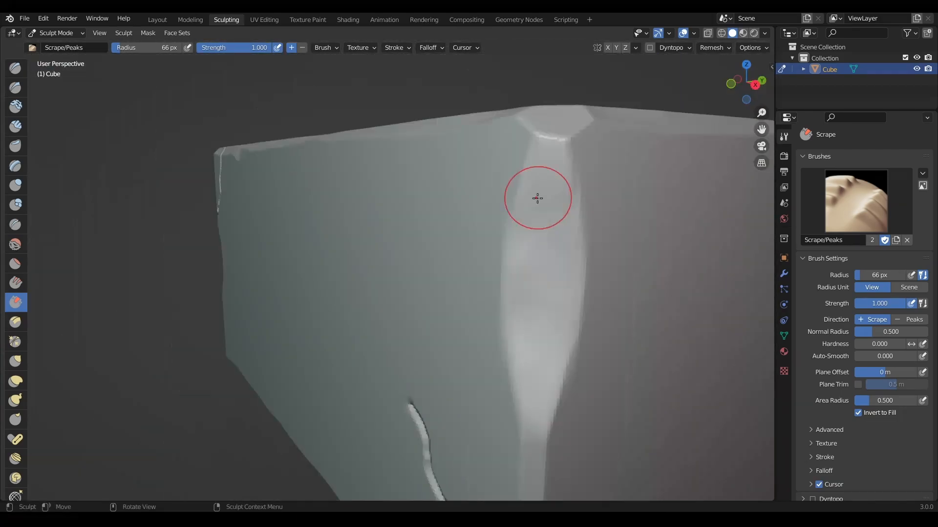
{"action": "left_click_drag", "start_coordinate": [568, 396], "coordinate": [528, 448]}
{"action": "mouse_move", "coordinate": [527, 448]}
{"action": "middle_mouse_down"}
{"action": "mouse_move", "coordinate": [548, 391]}
{"action": "mouse_move", "coordinate": [527, 410]}
{"action": "middle_mouse_up"}
{"action": "scroll", "coordinate": [527, 410], "scroll_direction": "down", "scroll_amount": 1}
{"action": "left_click_drag", "start_coordinate": [619, 200], "coordinate": [605, 126]}
- Carve a jagged crack up the back face from the chipped bottom edge with the Draw Sharp brush in Subtract mode
{"action": "mouse_move", "coordinate": [601, 274]}
{"action": "middle_mouse_down"}
{"action": "mouse_move", "coordinate": [546, 356]}
{"action": "mouse_move", "coordinate": [321, 335]}
{"action": "middle_mouse_up"}
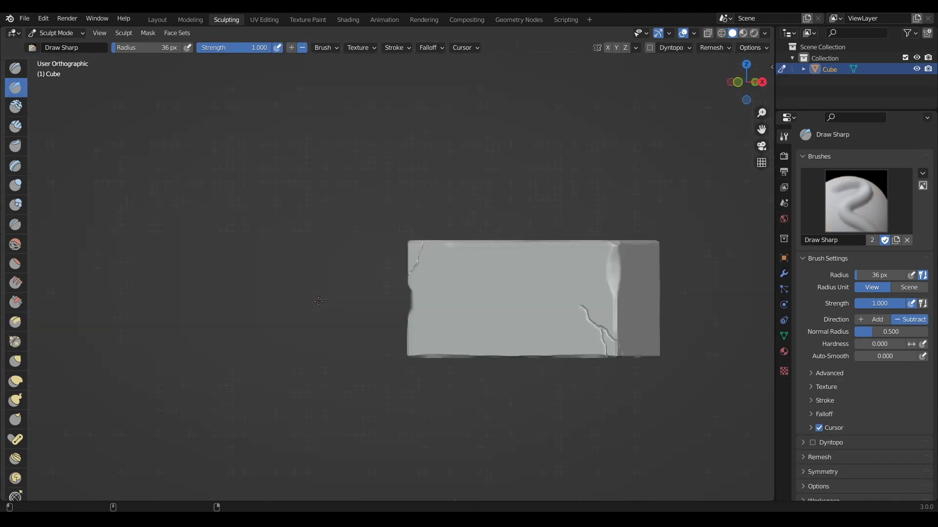
{"action": "key", "text": "ctrl+KP_1"}
{"action": "left_click", "coordinate": [153, 48]}
{"action": "type", "text": "49"}
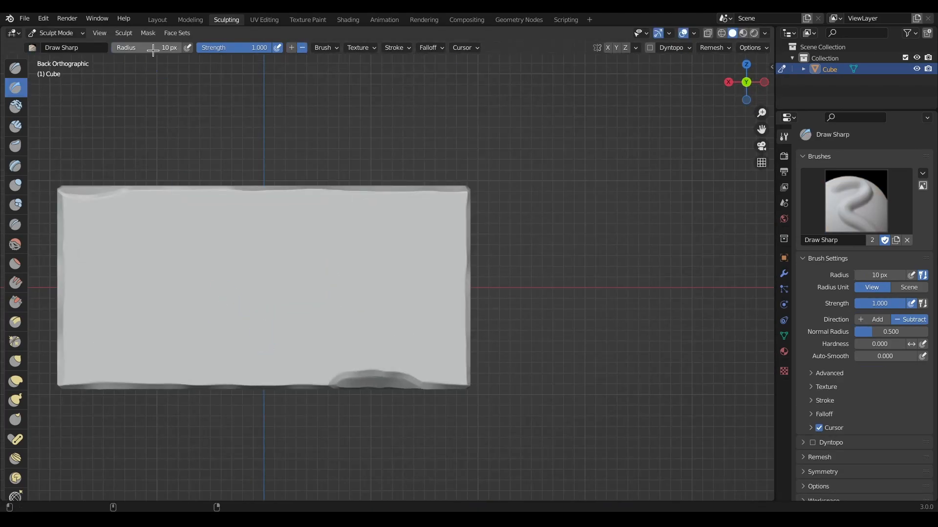
{"action": "key", "text": "Return"}
{"action": "scroll", "coordinate": [309, 385], "scroll_direction": "up", "scroll_amount": 7}
{"action": "mouse_move", "coordinate": [471, 365]}
{"action": "left_mouse_down"}
{"action": "mouse_move", "coordinate": [447, 364]}
{"action": "mouse_move", "coordinate": [464, 316]}
{"action": "mouse_move", "coordinate": [360, 79]}
{"action": "left_mouse_up"}
{"action": "key", "text": "f"}
{"action": "scroll", "coordinate": [336, 218], "scroll_direction": "down", "scroll_amount": 5}
{"action": "scroll", "coordinate": [303, 220], "scroll_direction": "up", "scroll_amount": 5}
{"action": "mouse_move", "coordinate": [306, 389]}
{"action": "left_mouse_down"}
{"action": "mouse_move", "coordinate": [339, 224]}
{"action": "mouse_move", "coordinate": [409, 74]}
{"action": "left_mouse_up"}
{"action": "middle_click_drag", "start_coordinate": [409, 75], "coordinate": [439, 234], "text": "shift"}
{"action": "left_click_drag", "start_coordinate": [440, 233], "coordinate": [326, 62]}
{"action": "middle_click_drag", "start_coordinate": [328, 63], "coordinate": [324, 266], "text": "shift"}
- Carve a side branch from the back-face crack down to the bottom edge with the Draw Sharp brush
{"action": "scroll", "coordinate": [324, 265], "scroll_direction": "down", "scroll_amount": 1}
{"action": "scroll", "coordinate": [393, 374], "scroll_direction": "up", "scroll_amount": 3}
{"action": "left_click_drag", "start_coordinate": [408, 410], "coordinate": [478, 493]}
{"action": "middle_click_drag", "start_coordinate": [483, 498], "coordinate": [423, 417], "text": "shift"}
{"action": "left_click_drag", "start_coordinate": [296, 284], "coordinate": [210, 405]}
{"action": "scroll", "coordinate": [226, 193], "scroll_direction": "down", "scroll_amount": 3}
{"action": "left_click_drag", "start_coordinate": [262, 235], "coordinate": [231, 198]}
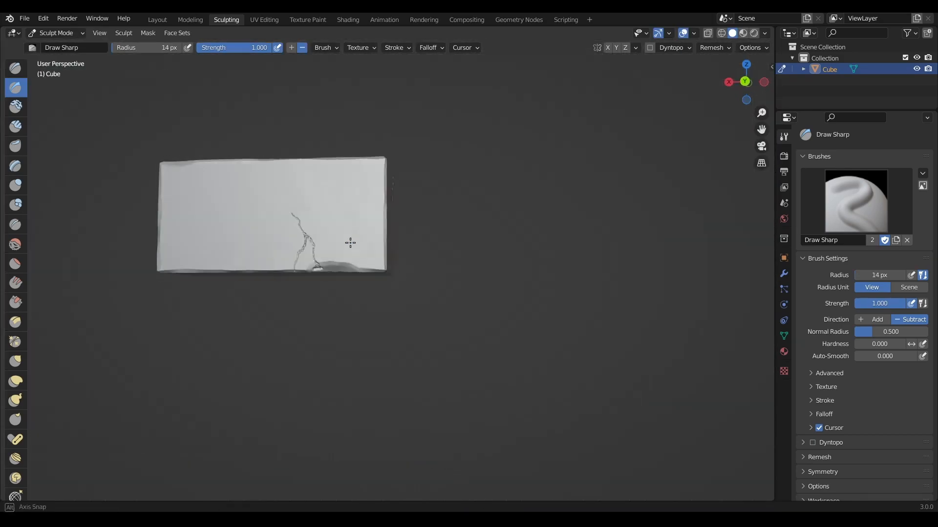
- Work along the back-face crack with the Scrape brush, using a 22 px radius on the upper part and 50 px near the bottom chip
{"action": "scroll", "coordinate": [532, 237], "scroll_direction": "up", "scroll_amount": 4}
{"action": "key", "text": "f"}
{"action": "left_click", "coordinate": [552, 236]}
{"action": "scroll", "coordinate": [549, 237], "scroll_direction": "up", "scroll_amount": 5}
{"action": "left_click_drag", "start_coordinate": [130, 296], "coordinate": [183, 68]}
{"action": "mouse_move", "coordinate": [185, 64]}
{"action": "middle_mouse_down", "text": "shift"}
{"action": "mouse_move", "coordinate": [156, 125]}
{"action": "mouse_move", "coordinate": [447, 320]}
{"action": "middle_mouse_up", "text": "shift"}
{"action": "left_click_drag", "start_coordinate": [447, 320], "coordinate": [546, 142]}
{"action": "middle_click_drag", "start_coordinate": [547, 124], "coordinate": [510, 354], "text": "shift"}
{"action": "left_click_drag", "start_coordinate": [510, 354], "coordinate": [430, 185]}
{"action": "middle_click_drag", "start_coordinate": [391, 73], "coordinate": [449, 278], "text": "shift"}
{"action": "scroll", "coordinate": [450, 278], "scroll_direction": "down", "scroll_amount": 3}
{"action": "scroll", "coordinate": [455, 312], "scroll_direction": "up", "scroll_amount": 3}
{"action": "key", "text": "f"}
{"action": "left_click", "coordinate": [435, 278]}
{"action": "left_click_drag", "start_coordinate": [424, 230], "coordinate": [366, 184]}
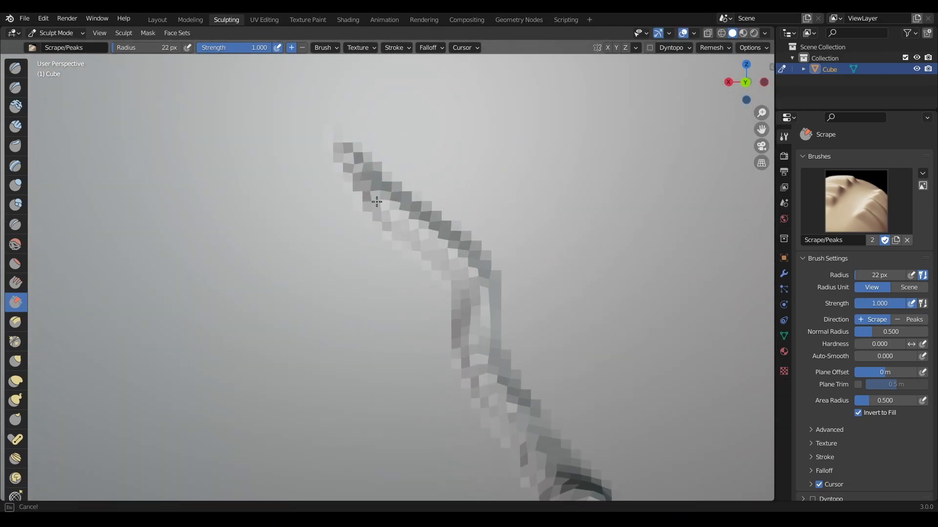
{"action": "middle_click_drag", "start_coordinate": [562, 463], "coordinate": [201, 63], "text": "shift"}
{"action": "middle_click_drag", "start_coordinate": [241, 133], "coordinate": [548, 184], "text": "shift"}
{"action": "scroll", "coordinate": [548, 184], "scroll_direction": "down", "scroll_amount": 6}
{"action": "key", "text": "f"}
{"action": "left_click", "coordinate": [496, 245]}
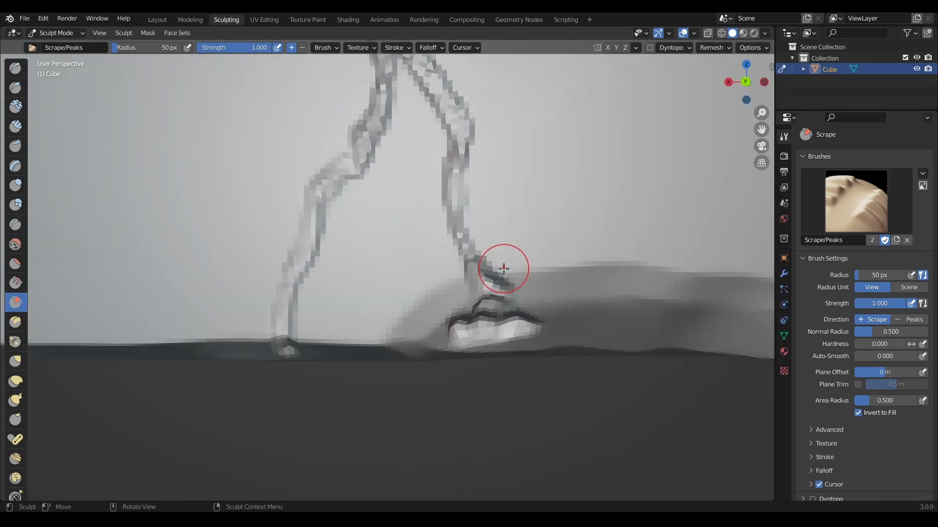
{"action": "middle_click_drag", "start_coordinate": [496, 245], "coordinate": [342, 149], "text": "shift"}
{"action": "scroll", "coordinate": [342, 150], "scroll_direction": "up", "scroll_amount": 5}
- Carve a Draw Sharp groove along the bottom edge that joins the lower ends of the two crack branches
{"action": "left_click", "coordinate": [16, 88]}
{"action": "middle_click_drag", "start_coordinate": [109, 181], "coordinate": [302, 182], "text": "shift"}
{"action": "scroll", "coordinate": [302, 183], "scroll_direction": "up", "scroll_amount": 2}
{"action": "left_click_drag", "start_coordinate": [298, 190], "coordinate": [476, 210]}
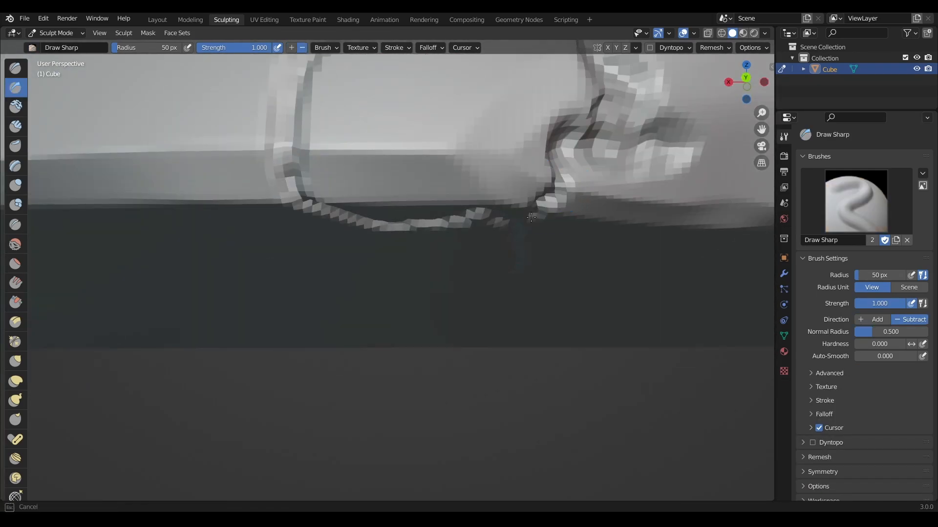
- Extend the crack from the bottom edge across the underside of the brick with the Draw Sharp brush
{"action": "left_click_drag", "start_coordinate": [536, 211], "coordinate": [518, 264]}
{"action": "middle_click_drag", "start_coordinate": [469, 288], "coordinate": [456, 226]}
{"action": "scroll", "coordinate": [456, 226], "scroll_direction": "up", "scroll_amount": 3}
{"action": "mouse_move", "coordinate": [462, 93]}
{"action": "left_mouse_down"}
{"action": "mouse_move", "coordinate": [483, 144]}
{"action": "mouse_move", "coordinate": [502, 285]}
{"action": "left_mouse_up"}
{"action": "middle_click_drag", "start_coordinate": [494, 229], "coordinate": [492, 181]}
{"action": "left_click_drag", "start_coordinate": [493, 181], "coordinate": [511, 301]}
{"action": "left_click_drag", "start_coordinate": [493, 356], "coordinate": [481, 413]}
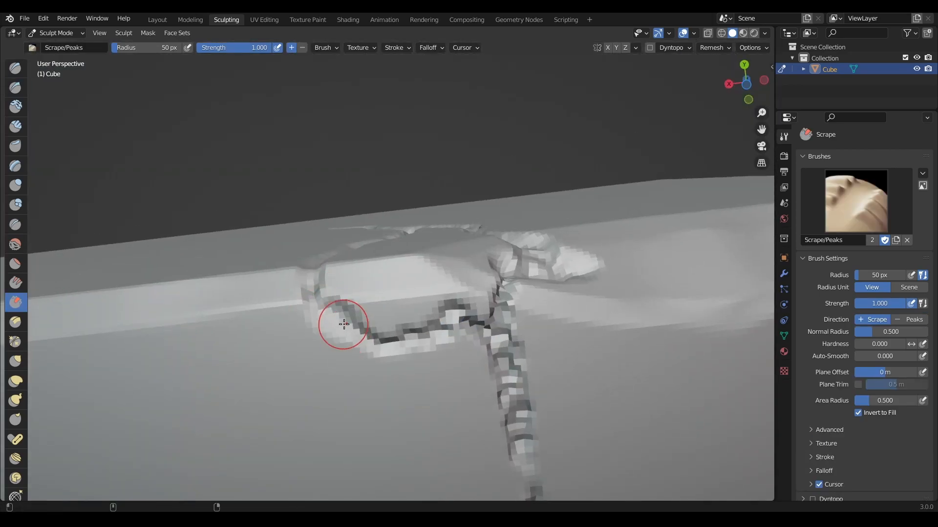
{"action": "scroll", "coordinate": [342, 325], "scroll_direction": "down", "scroll_amount": 4}
{"action": "mouse_move", "coordinate": [341, 324]}
{"action": "middle_mouse_down"}
{"action": "mouse_move", "coordinate": [440, 320]}
{"action": "mouse_move", "coordinate": [215, 317]}
{"action": "middle_mouse_up"}
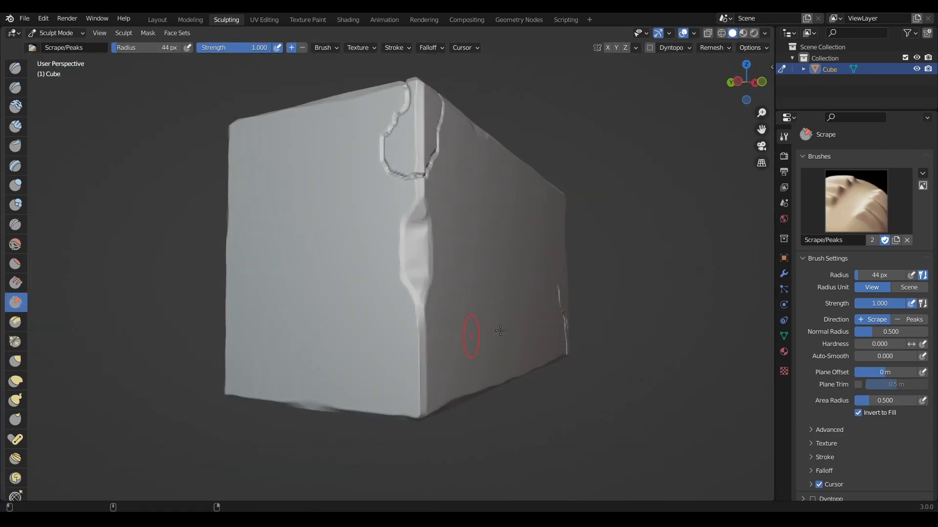
{"action": "middle_click_drag", "start_coordinate": [472, 336], "coordinate": [292, 322]}
{"action": "scroll", "coordinate": [293, 322], "scroll_direction": "down", "scroll_amount": 4}
{"action": "mouse_move", "coordinate": [503, 345]}
{"action": "middle_mouse_down"}
{"action": "mouse_move", "coordinate": [418, 349]}
{"action": "mouse_move", "coordinate": [309, 262]}
{"action": "mouse_move", "coordinate": [448, 379]}
{"action": "mouse_move", "coordinate": [429, 329]}
{"action": "mouse_move", "coordinate": [305, 450]}
{"action": "mouse_move", "coordinate": [223, 374]}
{"action": "mouse_move", "coordinate": [161, 364]}
{"action": "mouse_move", "coordinate": [110, 337]}
{"action": "middle_mouse_up"}
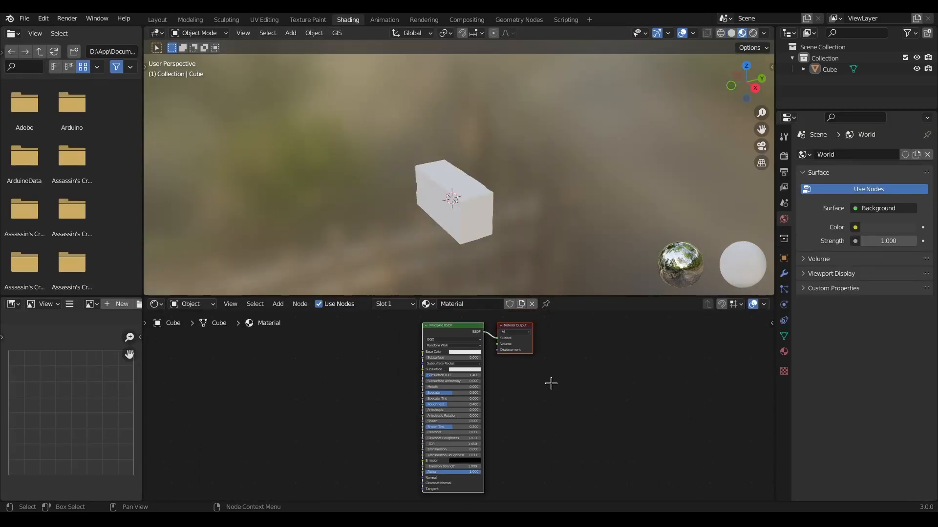
- Enlarge the node editor area and set the render engine to Cycles with GPU Compute as the device
{"action": "left_click_drag", "start_coordinate": [572, 296], "coordinate": [542, 247]}
{"action": "scroll", "coordinate": [476, 190], "scroll_direction": "up", "scroll_amount": 4}
{"action": "left_click", "coordinate": [785, 156]}
{"action": "left_click", "coordinate": [869, 155]}
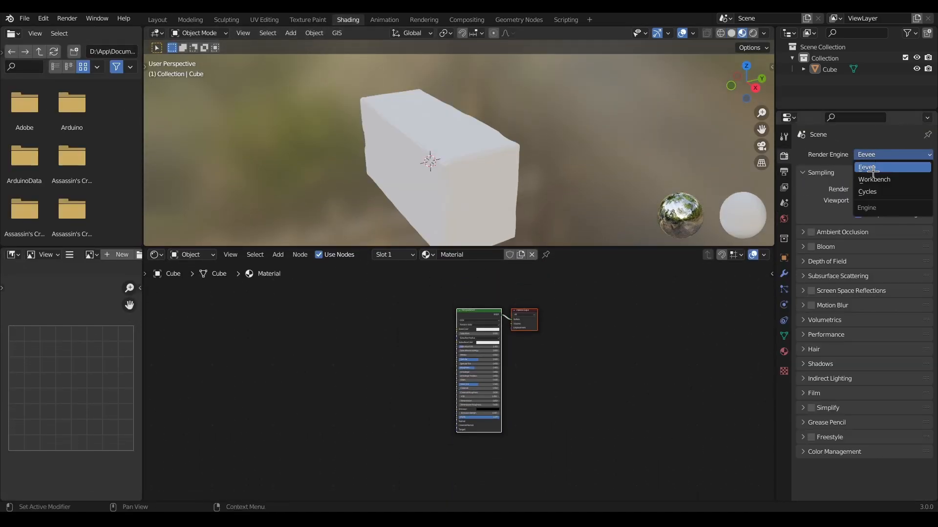
{"action": "left_click", "coordinate": [873, 191]}
{"action": "left_click", "coordinate": [889, 183]}
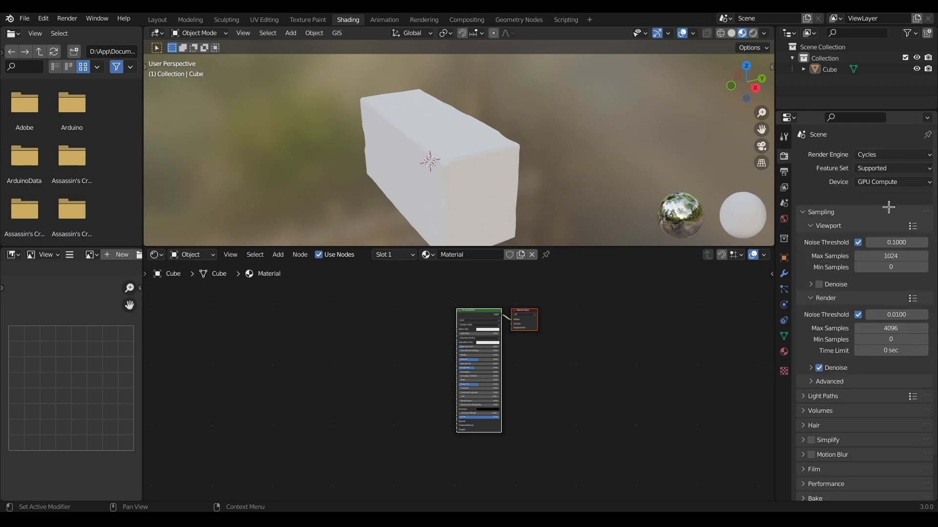
{"action": "left_click", "coordinate": [888, 207]}
{"action": "scroll", "coordinate": [879, 328], "scroll_direction": "down", "scroll_amount": 2}
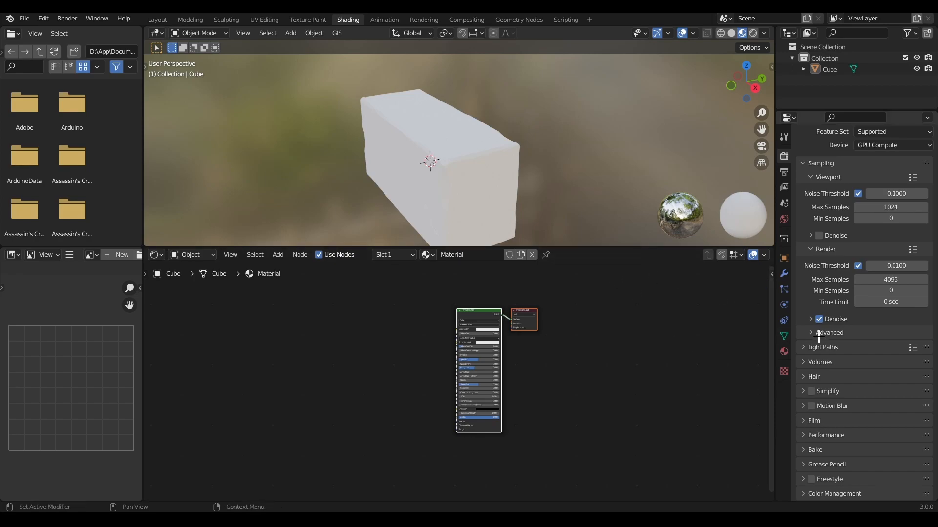
- Use an Environment Texture as the world background's color
{"action": "left_click", "coordinate": [784, 219]}
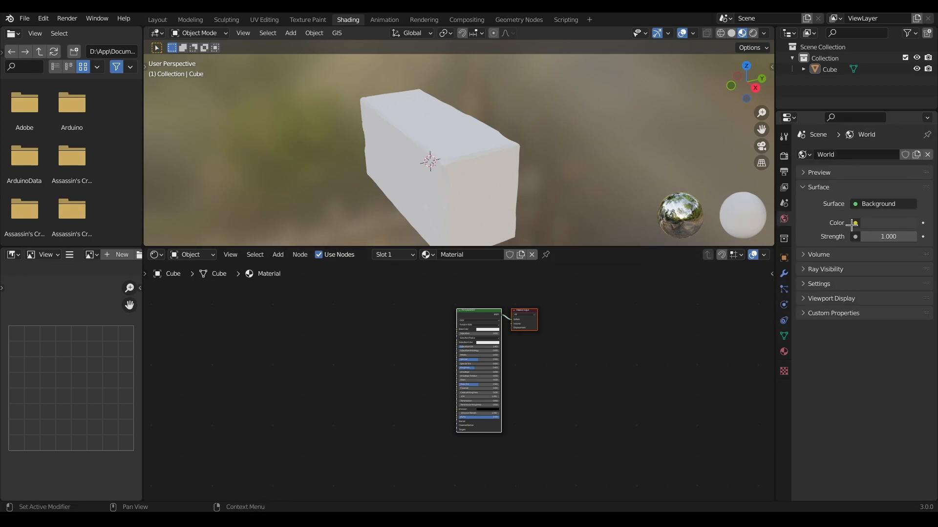
{"action": "left_click", "coordinate": [854, 223]}
{"action": "left_click", "coordinate": [639, 272]}
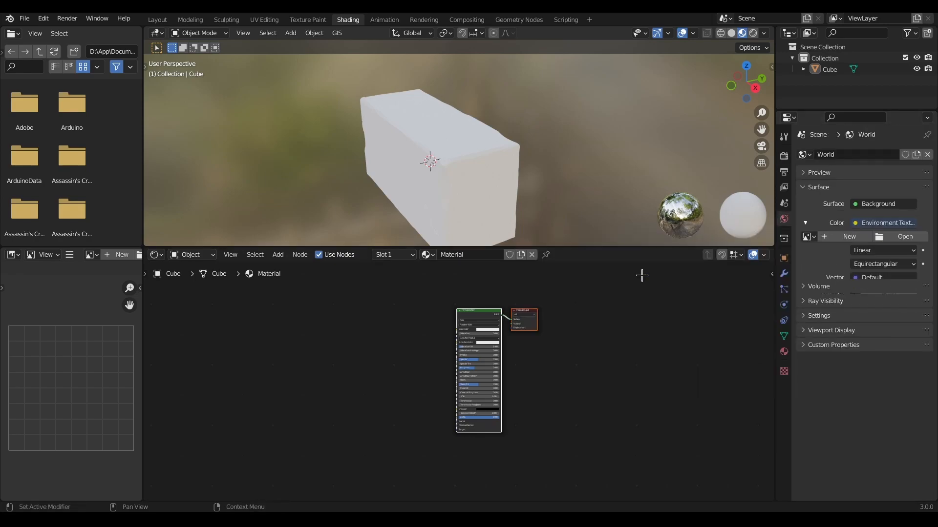
- Load 107_hdrmaps_com_free.exr from the Hdri folder as the world's environment image
{"action": "left_click", "coordinate": [899, 238]}
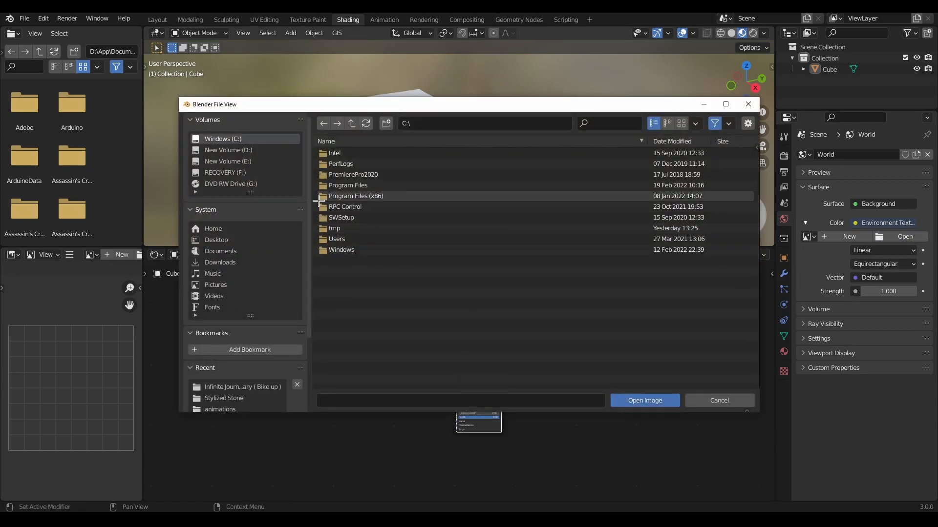
{"action": "scroll", "coordinate": [229, 386], "scroll_direction": "down", "scroll_amount": 4}
{"action": "left_click", "coordinate": [221, 353]}
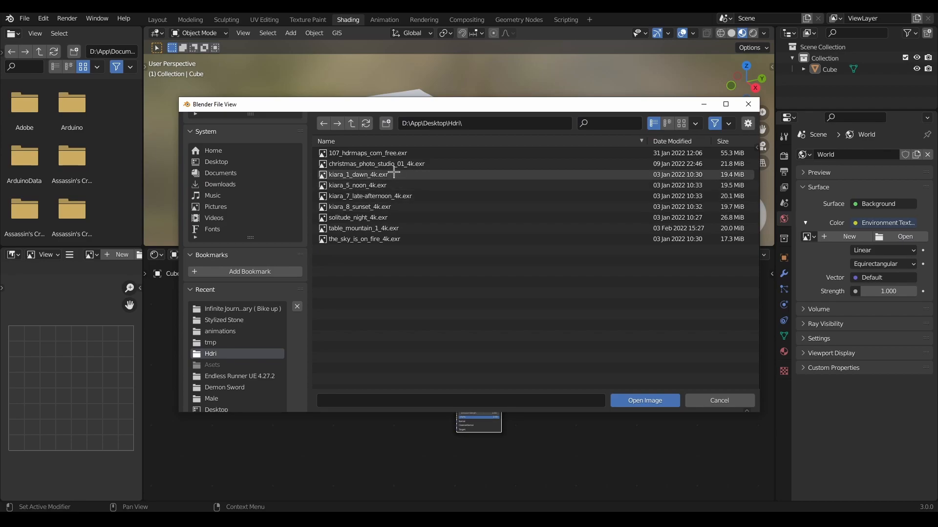
{"action": "double_click", "coordinate": [401, 153]}
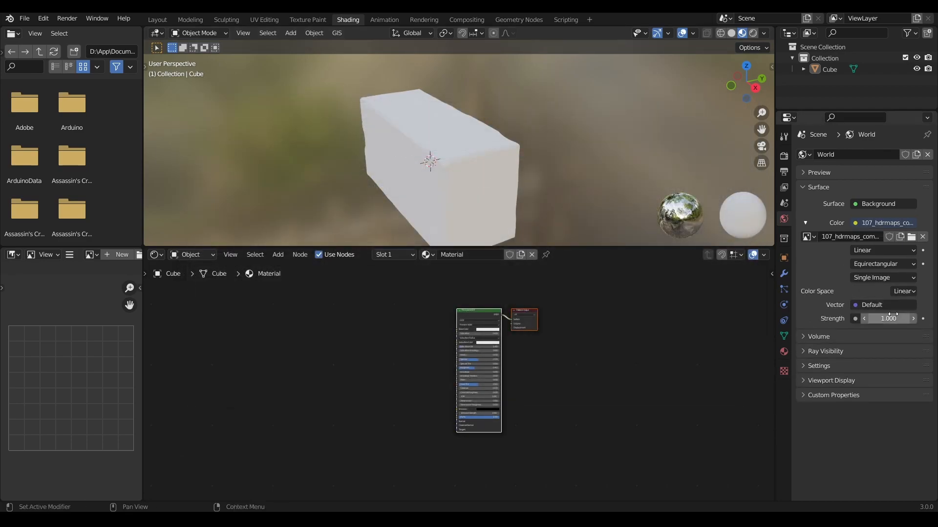
- Switch the viewport to rendered shading and replace the environment image with kiara_5_noon_4k.exr from the Hdri folder
{"action": "left_click", "coordinate": [752, 33]}
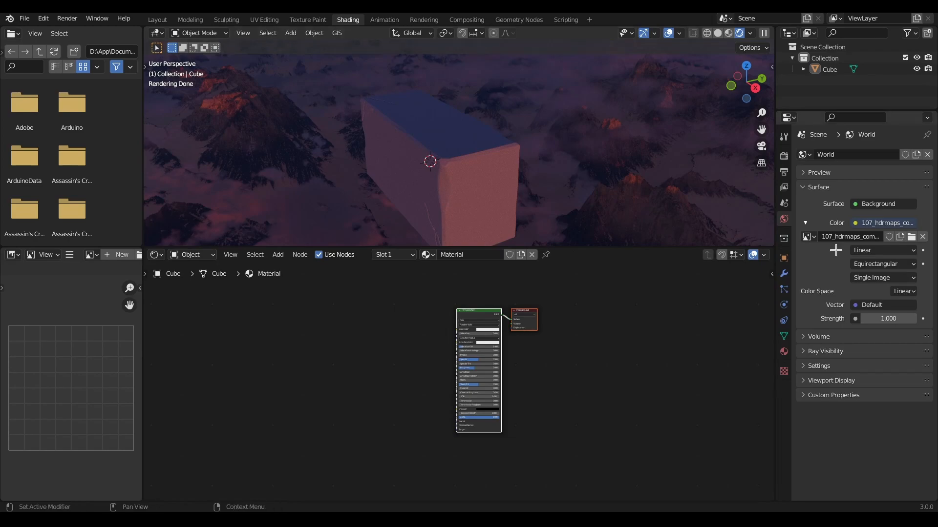
{"action": "left_click", "coordinate": [922, 237]}
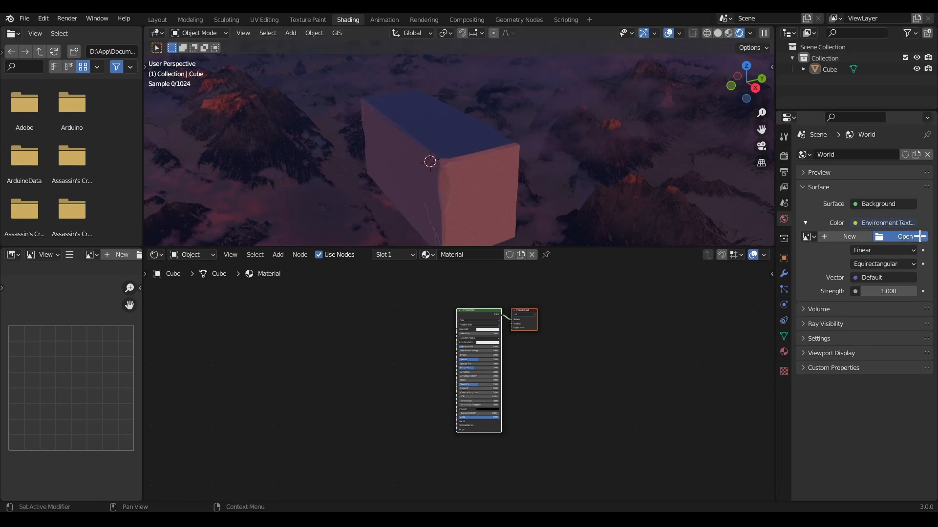
{"action": "left_click", "coordinate": [908, 237]}
{"action": "scroll", "coordinate": [252, 401], "scroll_direction": "down", "scroll_amount": 3}
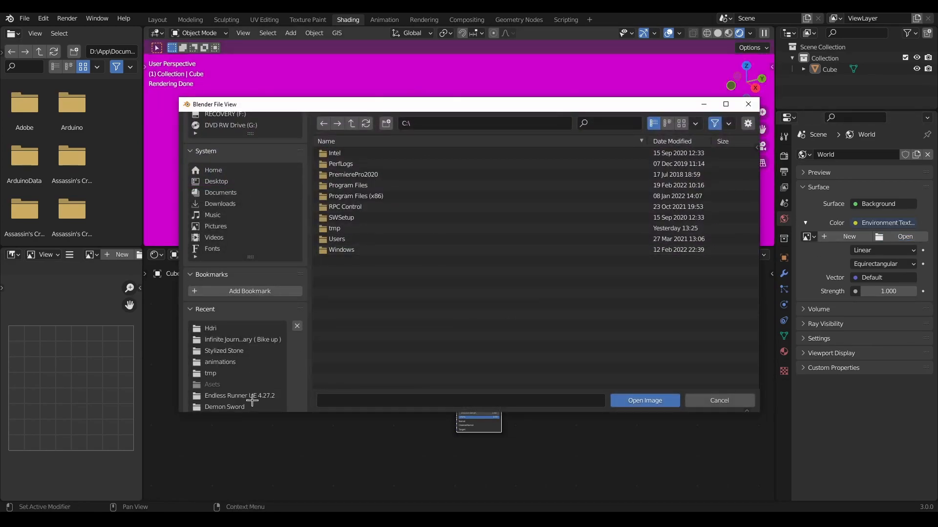
{"action": "left_click", "coordinate": [222, 330]}
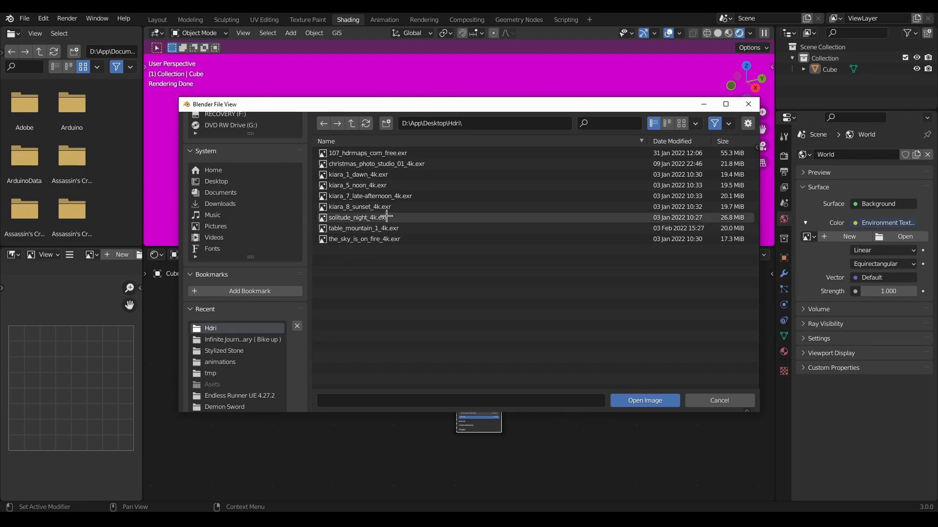
{"action": "double_click", "coordinate": [385, 185]}
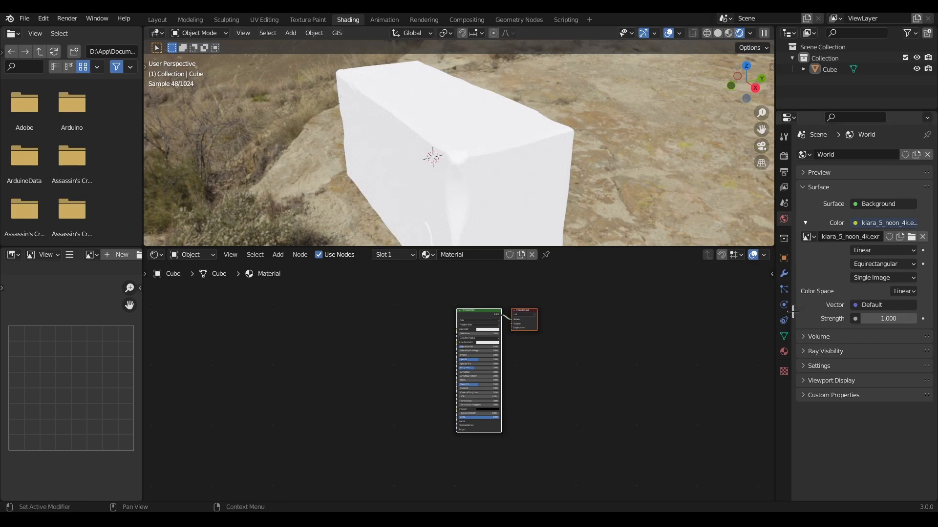
- Enable the Transparent film option in the render settings and select the brick
{"action": "left_click", "coordinate": [784, 156]}
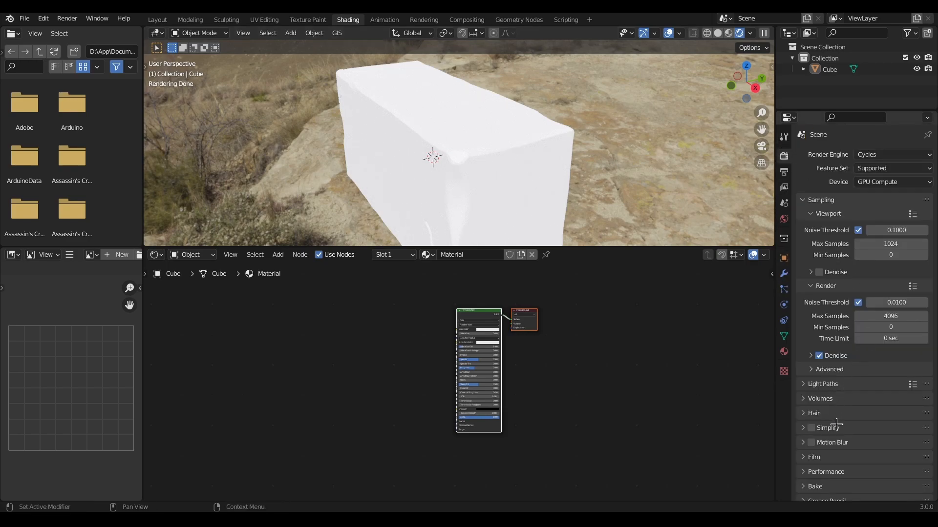
{"action": "left_click", "coordinate": [822, 457]}
{"action": "scroll", "coordinate": [833, 451], "scroll_direction": "down", "scroll_amount": 3}
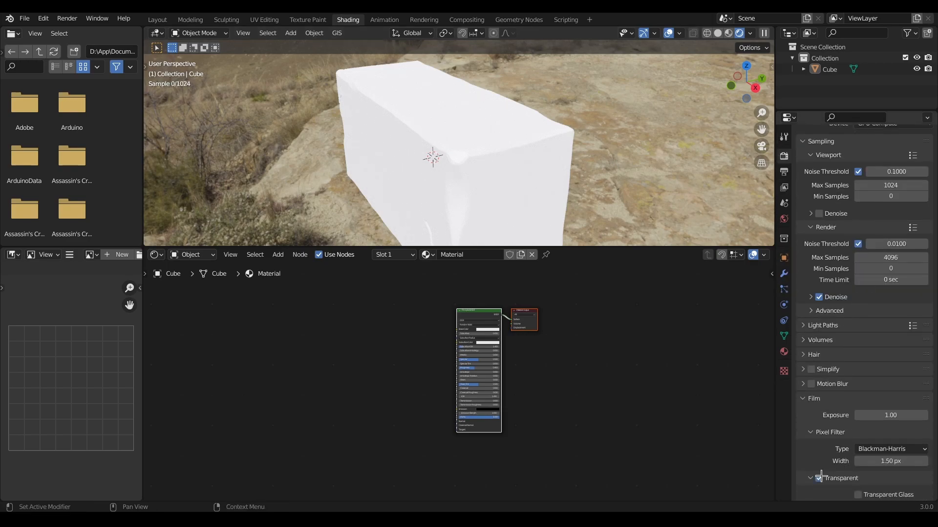
{"action": "left_click", "coordinate": [821, 476]}
{"action": "left_click", "coordinate": [498, 163]}
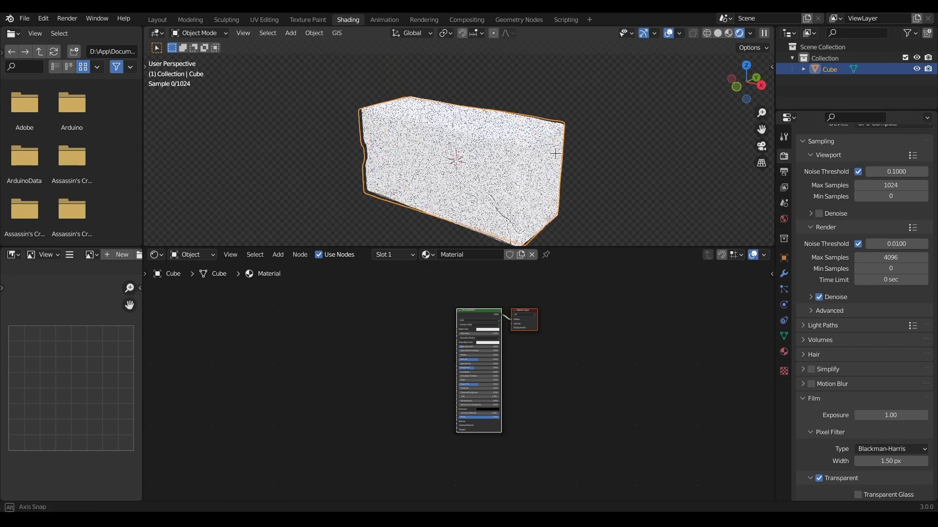
{"action": "middle_click_drag", "start_coordinate": [554, 153], "coordinate": [519, 153]}
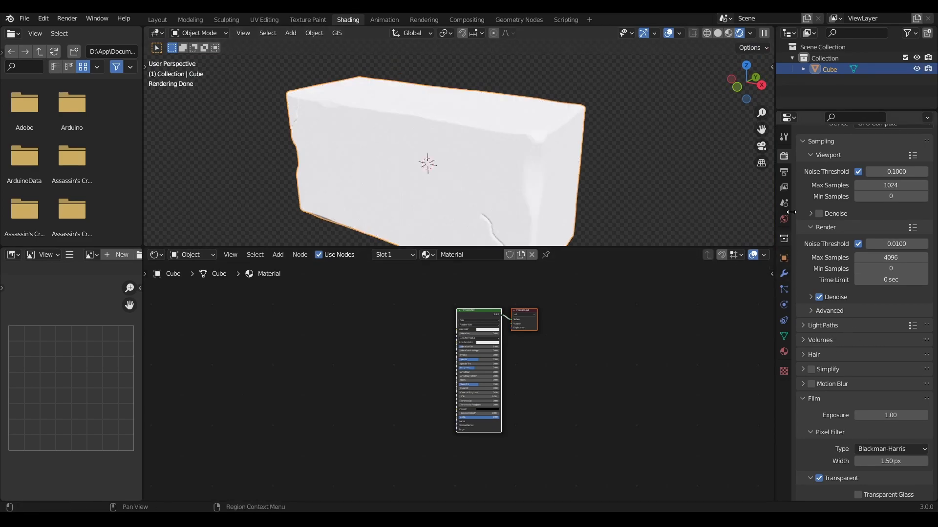
{"action": "left_click", "coordinate": [783, 218]}
{"action": "right_click", "coordinate": [891, 222]}
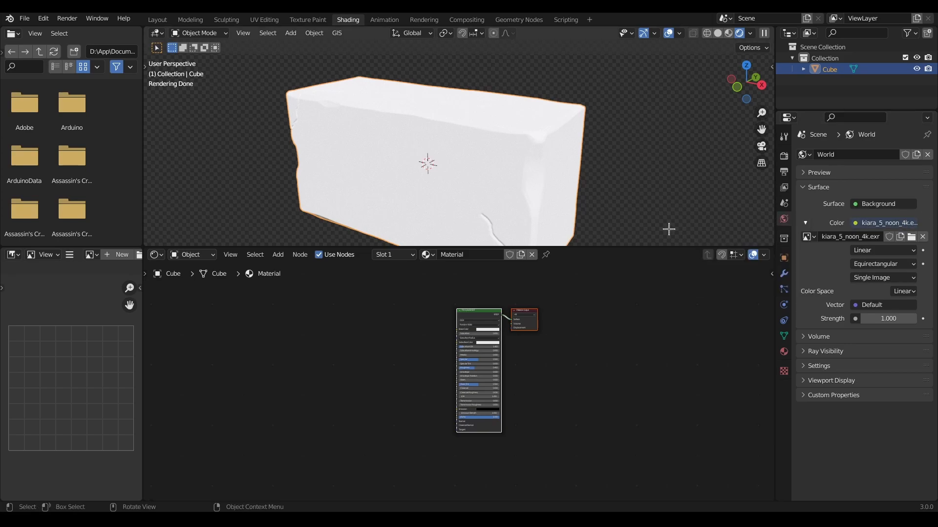
- Add a Geometry node to the brick's material, in front of the Principled BSDF node
{"action": "scroll", "coordinate": [476, 175], "scroll_direction": "down", "scroll_amount": 2}
{"action": "scroll", "coordinate": [419, 332], "scroll_direction": "up", "scroll_amount": 3}
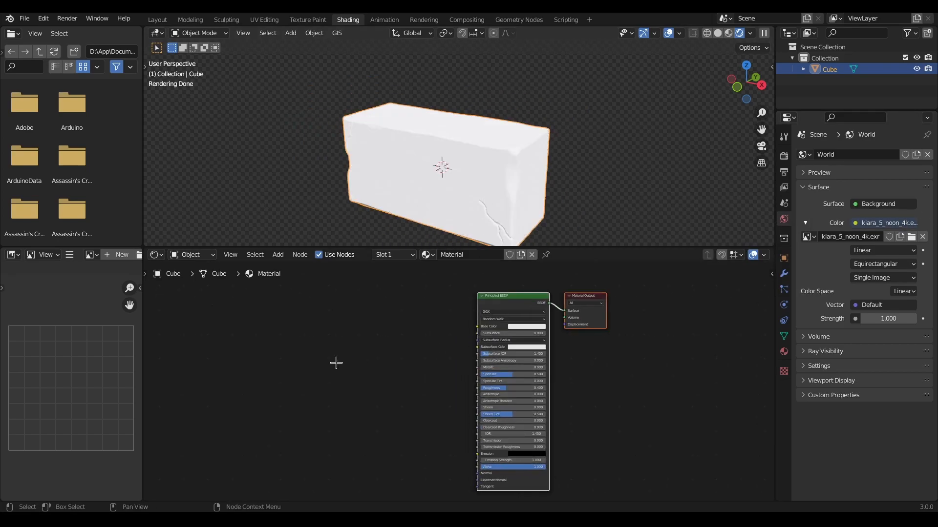
{"action": "key", "text": "shift+a"}
{"action": "left_click", "coordinate": [285, 342]}
{"action": "type", "text": "geometry"}
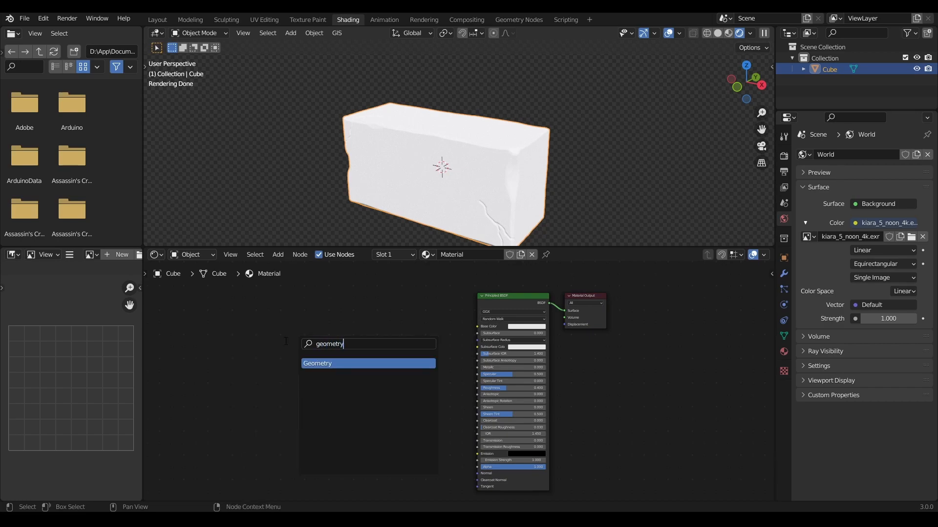
{"action": "left_click", "coordinate": [340, 364]}
{"action": "left_click", "coordinate": [335, 350]}
{"action": "scroll", "coordinate": [339, 378], "scroll_direction": "up", "scroll_amount": 3}
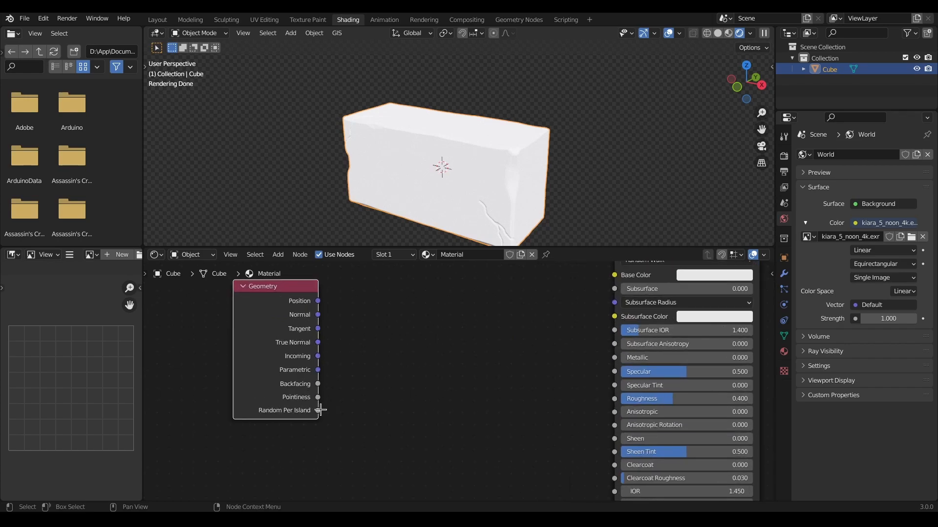
- Connect the Geometry node's Pointiness output to the Principled BSDF Base Color and move the Geometry node further from the shader
{"action": "scroll", "coordinate": [317, 399], "scroll_direction": "up", "scroll_amount": 1}
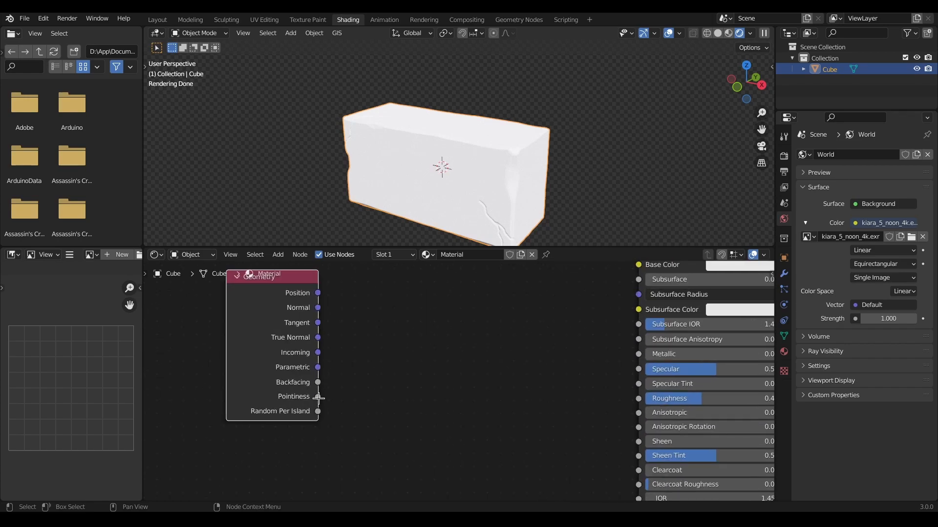
{"action": "left_click_drag", "start_coordinate": [318, 397], "coordinate": [648, 332]}
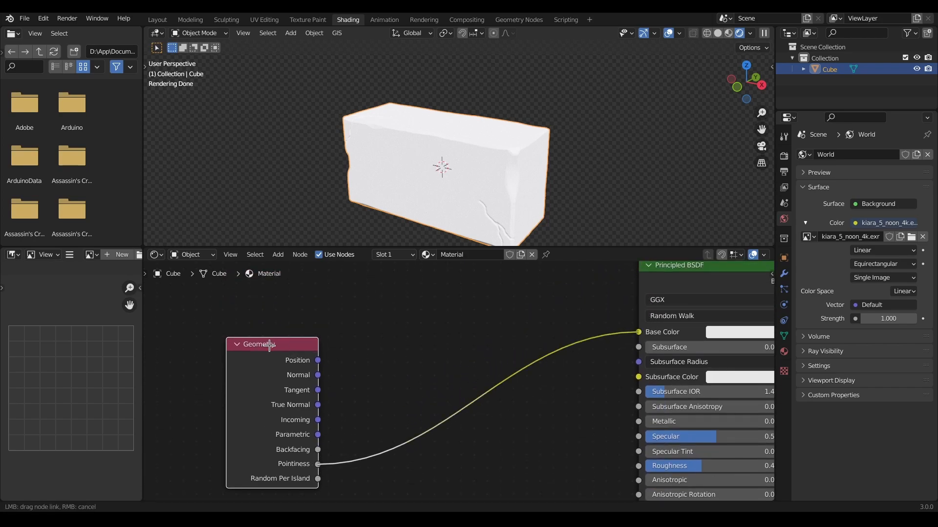
{"action": "left_click", "coordinate": [390, 326]}
{"action": "left_click_drag", "start_coordinate": [288, 344], "coordinate": [264, 324]}
- Examine the Pointiness shading around the front crack and switch the viewport to orthographic projection
{"action": "scroll", "coordinate": [513, 203], "scroll_direction": "up", "scroll_amount": 3}
{"action": "scroll", "coordinate": [524, 200], "scroll_direction": "up", "scroll_amount": 5}
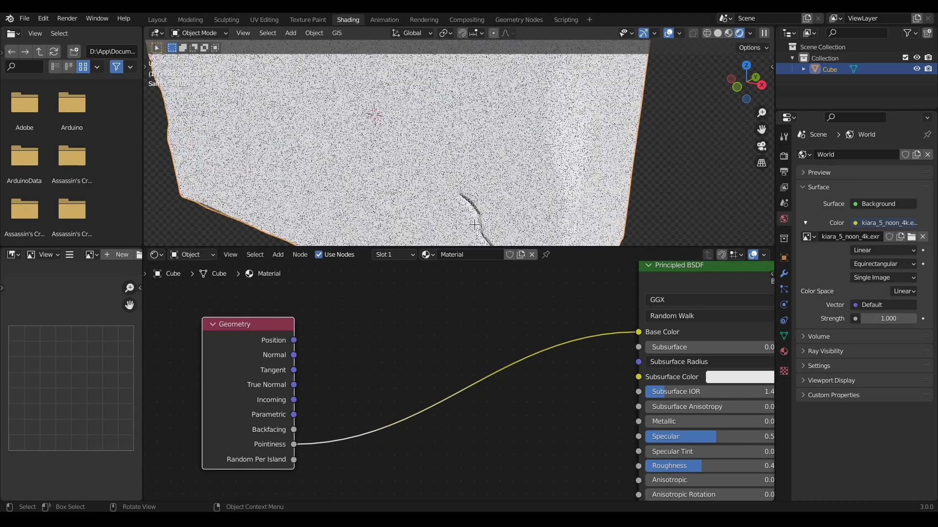
{"action": "scroll", "coordinate": [473, 192], "scroll_direction": "down", "scroll_amount": 6}
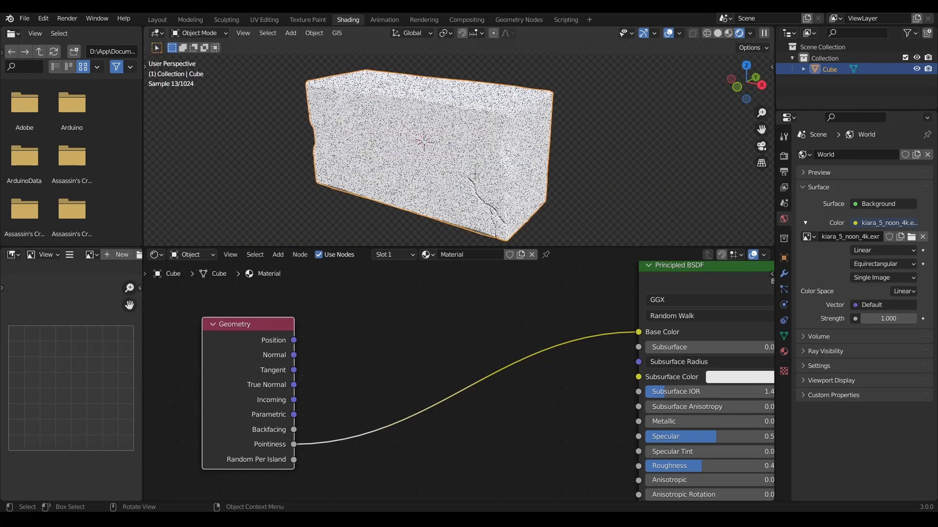
{"action": "key", "text": "KP_5"}
{"action": "scroll", "coordinate": [481, 142], "scroll_direction": "up", "scroll_amount": 3}
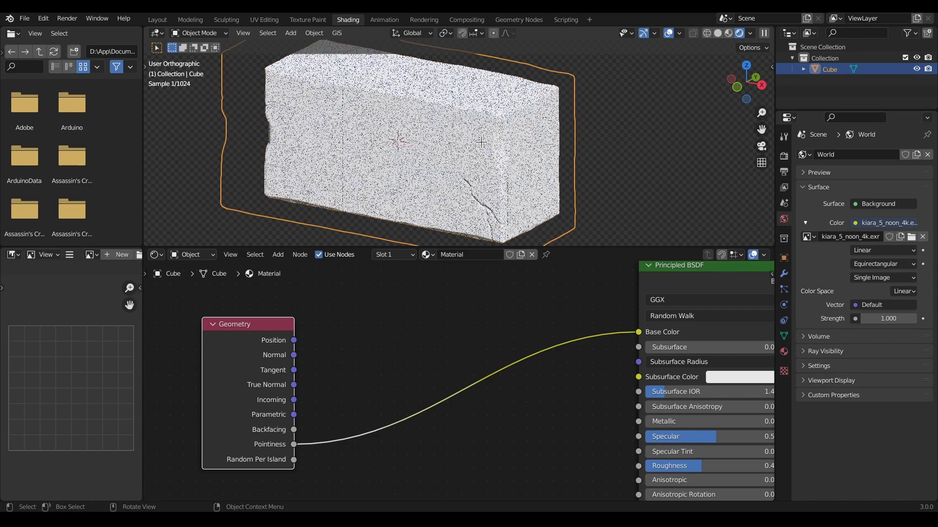
- Insert a ColorRamp node into the link between Pointiness and Base Color
{"action": "scroll", "coordinate": [398, 351], "scroll_direction": "down", "scroll_amount": 2}
{"action": "key", "text": "shift+a"}
{"action": "left_click", "coordinate": [396, 353]}
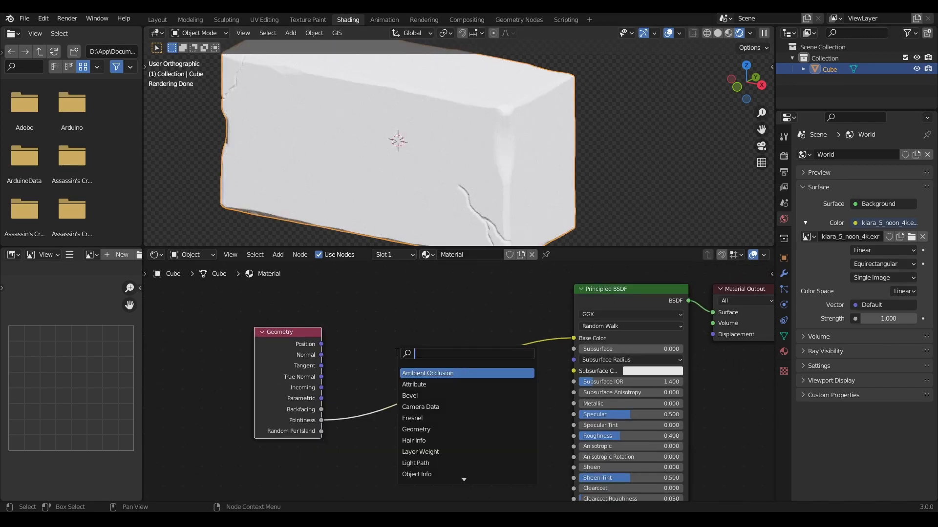
{"action": "type", "text": "color"}
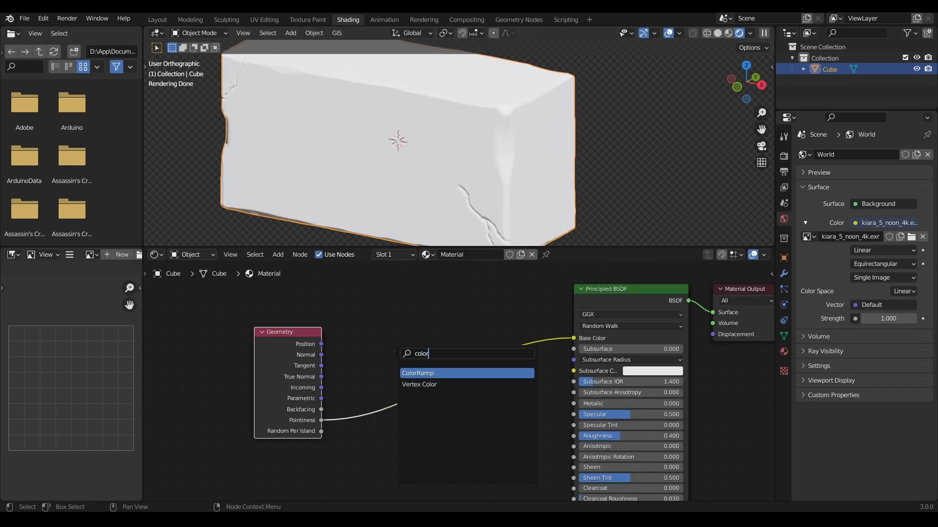
{"action": "left_click", "coordinate": [432, 374]}
{"action": "left_click", "coordinate": [425, 335]}
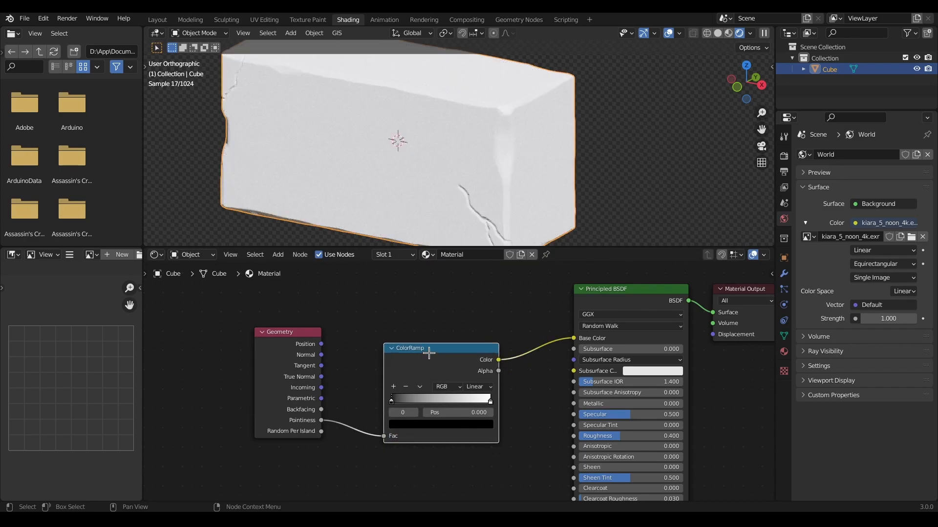
- Reverse the ColorRamp by moving the black stop near the middle and the white stop to about 0.343
{"action": "scroll", "coordinate": [431, 384], "scroll_direction": "up", "scroll_amount": 4}
{"action": "left_click_drag", "start_coordinate": [340, 384], "coordinate": [443, 389]}
{"action": "left_click_drag", "start_coordinate": [547, 384], "coordinate": [427, 384]}
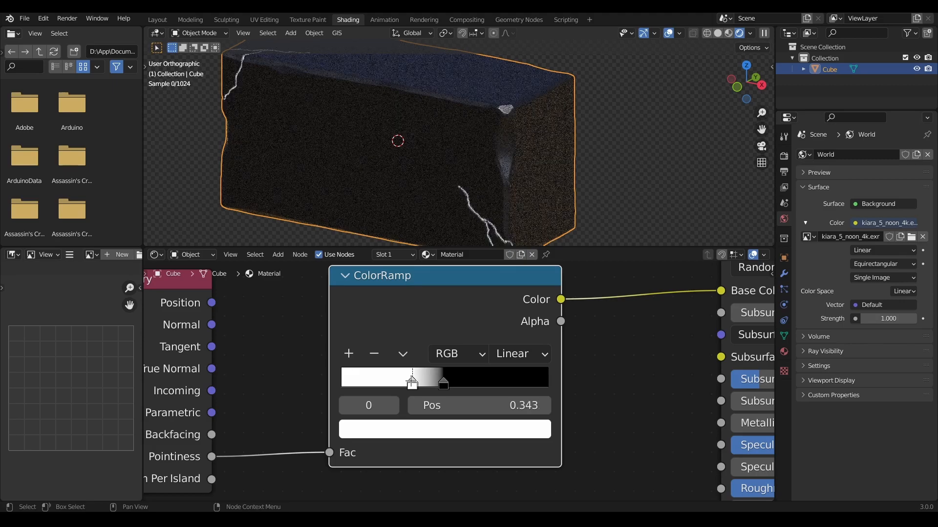
{"action": "mouse_move", "coordinate": [437, 376]}
{"action": "left_mouse_down"}
{"action": "mouse_move", "coordinate": [465, 383]}
{"action": "mouse_move", "coordinate": [440, 384]}
{"action": "left_mouse_up"}
{"action": "middle_click_drag", "start_coordinate": [413, 167], "coordinate": [384, 147]}
{"action": "scroll", "coordinate": [520, 366], "scroll_direction": "down", "scroll_amount": 3}
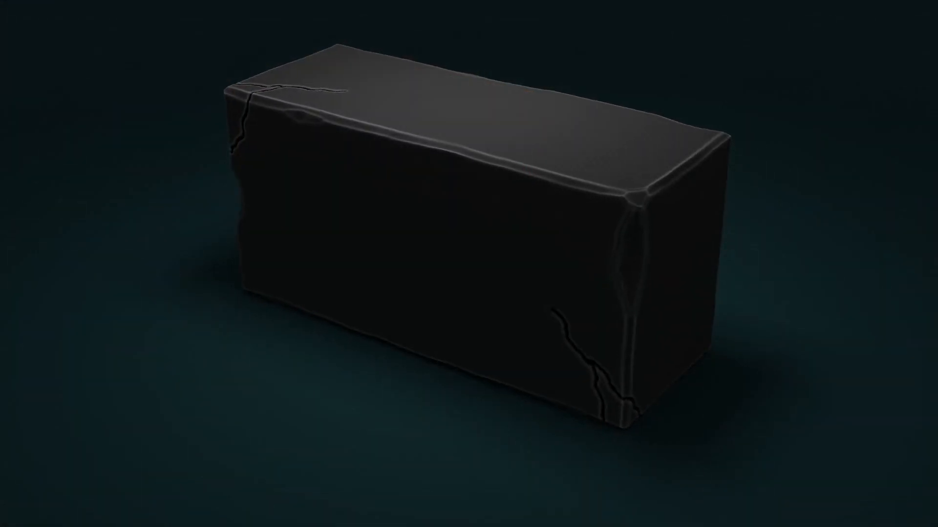